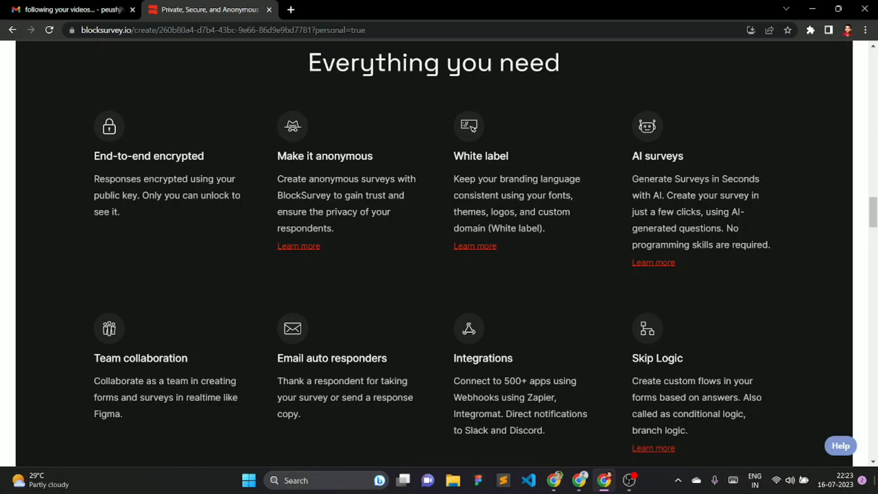
- Highlight the 'End-to-end encrypted' and 'Make it anonymous' feature headings on the landing page
{"action": "left_click_drag", "start_coordinate": [85, 156], "coordinate": [220, 160]}
{"action": "left_click", "coordinate": [275, 155]}
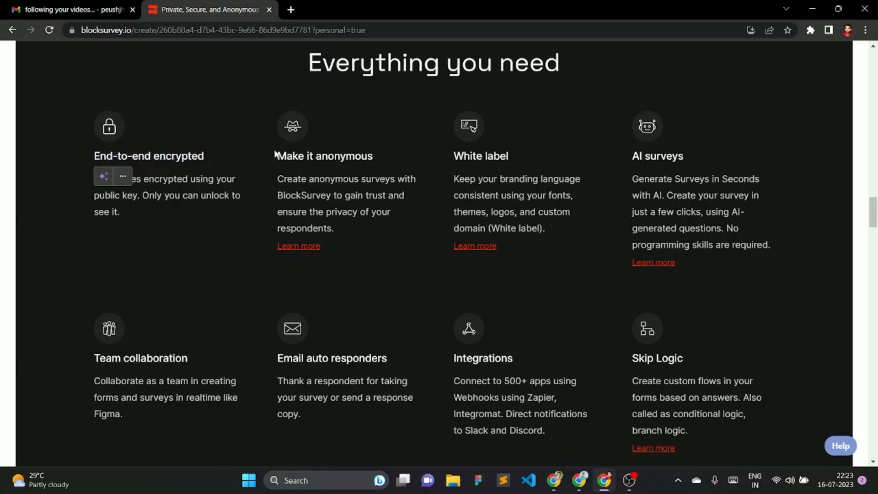
{"action": "left_click_drag", "start_coordinate": [282, 154], "coordinate": [692, 139]}
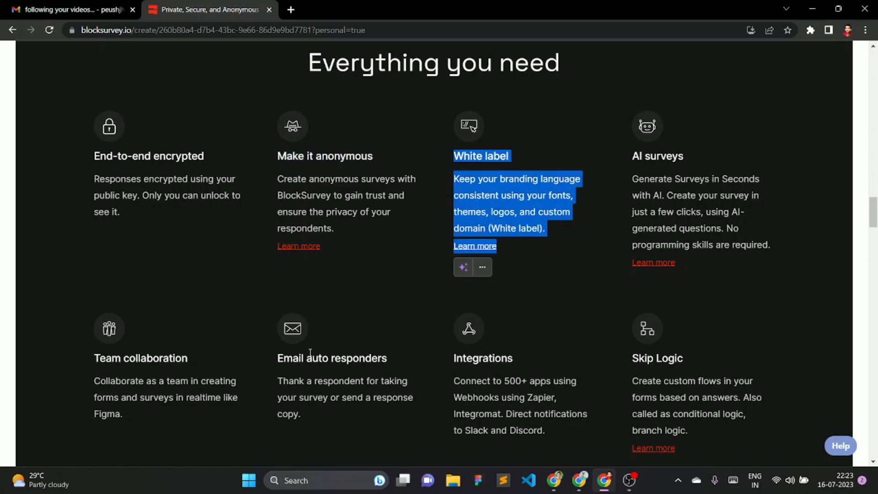
{"action": "scroll", "coordinate": [310, 354], "scroll_direction": "down", "scroll_amount": 2}
{"action": "left_click", "coordinate": [354, 299]}
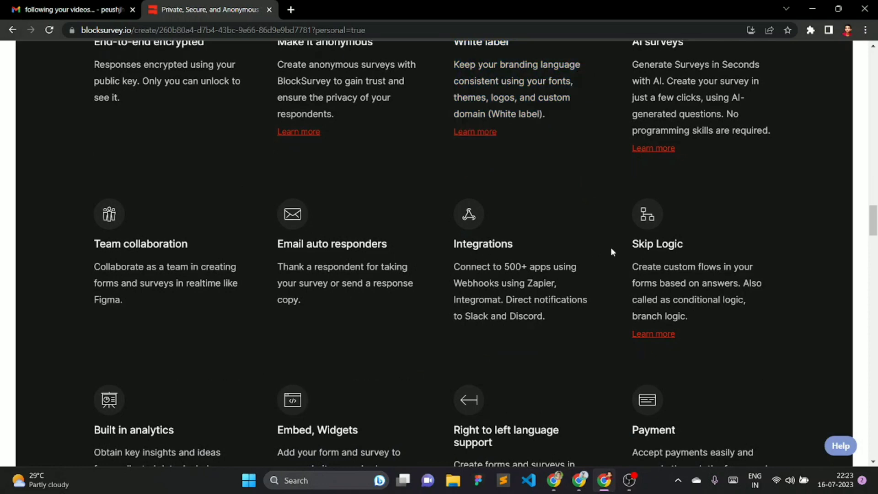
- Highlight the 'Built in analytics' description and scroll through the rest of the feature grid
{"action": "scroll", "coordinate": [476, 318], "scroll_direction": "down", "scroll_amount": 3}
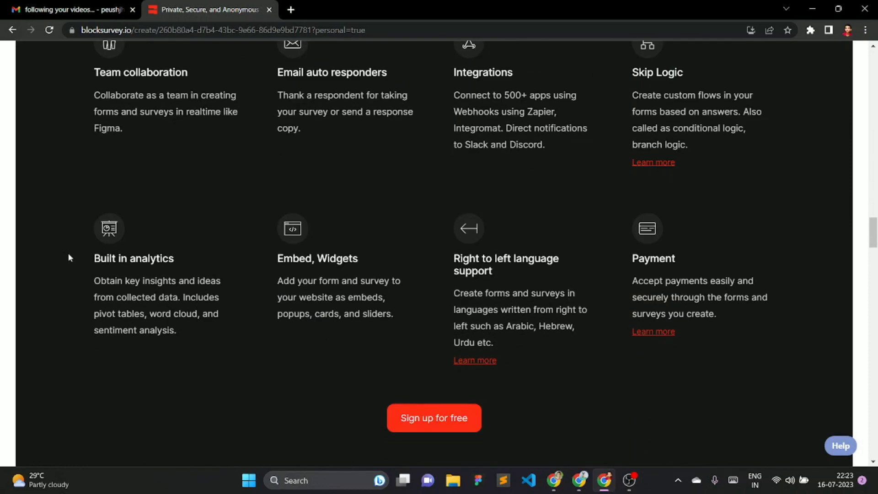
{"action": "left_click_drag", "start_coordinate": [243, 264], "coordinate": [312, 259]}
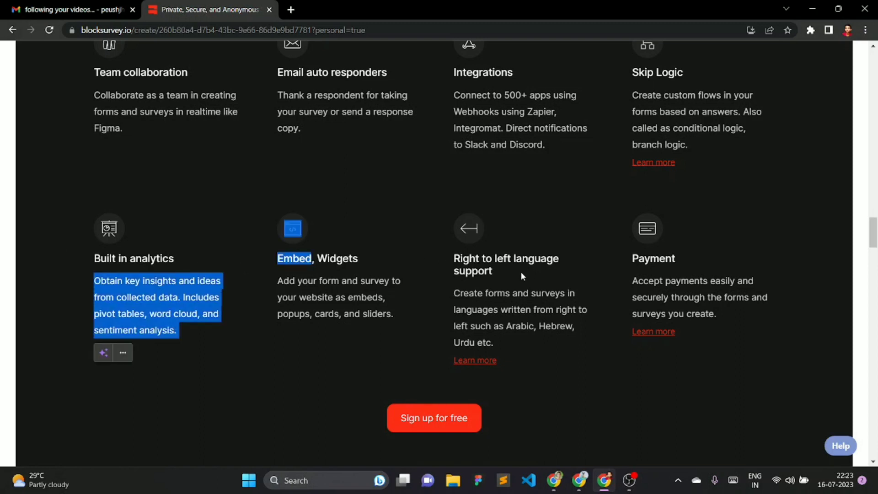
{"action": "left_click_drag", "start_coordinate": [619, 257], "coordinate": [672, 259]}
{"action": "scroll", "coordinate": [553, 284], "scroll_direction": "down", "scroll_amount": 2}
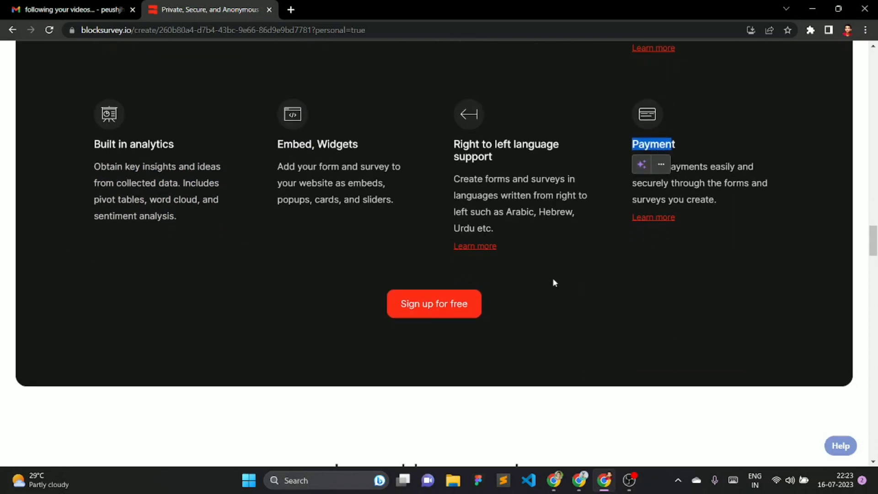
{"action": "scroll", "coordinate": [530, 217], "scroll_direction": "up", "scroll_amount": 6}
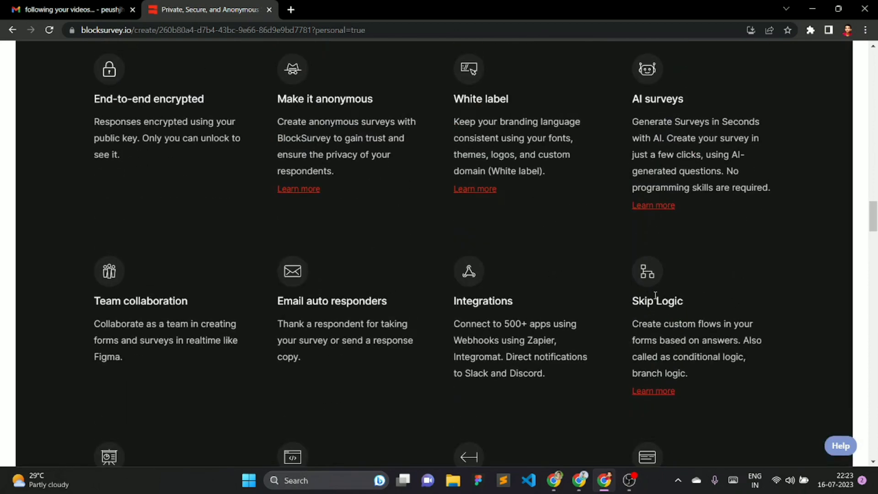
{"action": "scroll", "coordinate": [656, 295], "scroll_direction": "down", "scroll_amount": 13}
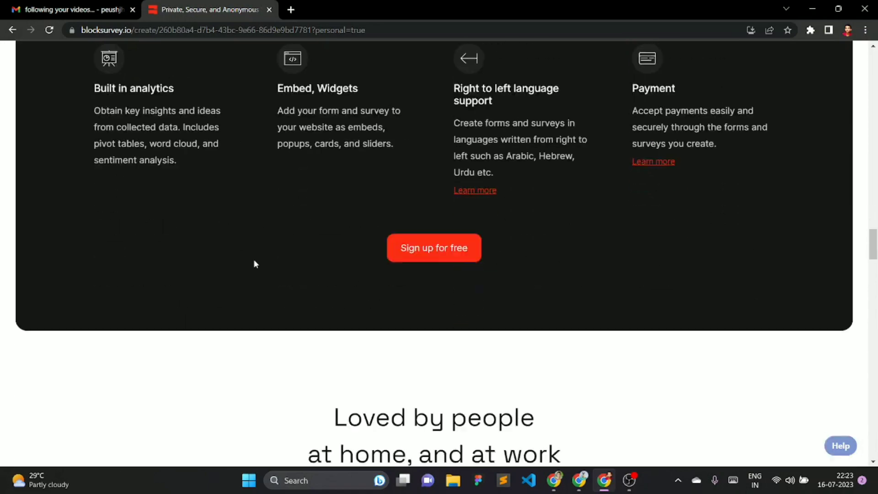
{"action": "scroll", "coordinate": [392, 281], "scroll_direction": "down", "scroll_amount": 17}
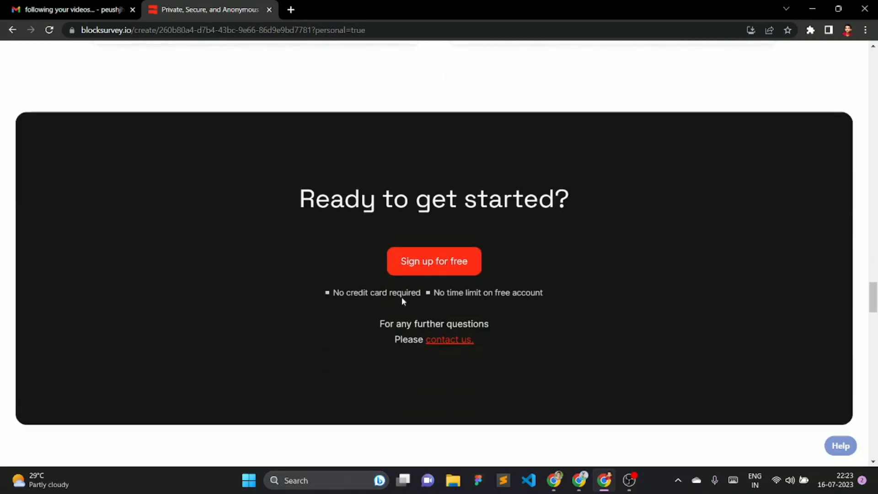
{"action": "scroll", "coordinate": [499, 304], "scroll_direction": "down", "scroll_amount": 17}
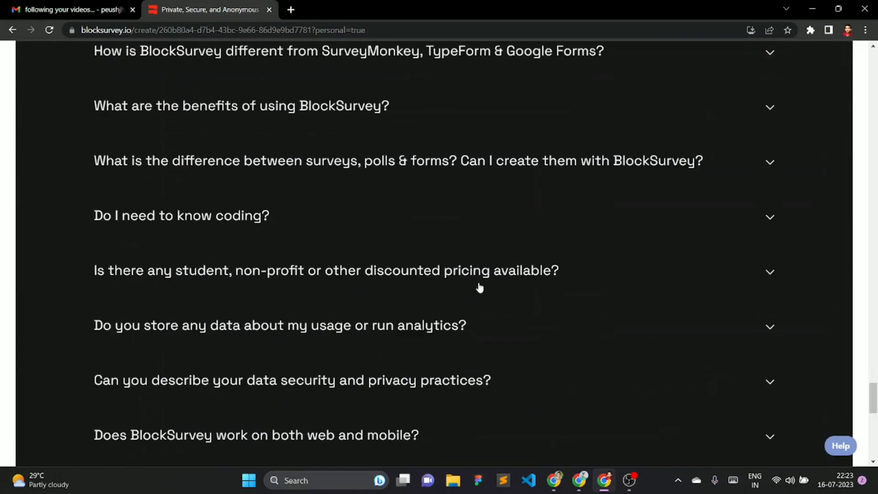
{"action": "scroll", "coordinate": [422, 228], "scroll_direction": "up", "scroll_amount": 4}
{"action": "scroll", "coordinate": [422, 229], "scroll_direction": "up", "scroll_amount": 1}
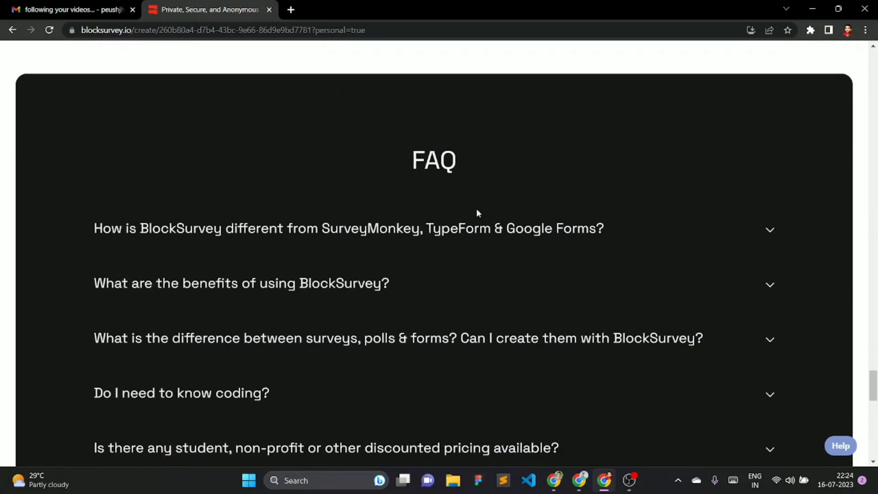
- Expand and collapse the first FAQ item and the benefits-of-BlockSurvey FAQ item
{"action": "left_click", "coordinate": [543, 243]}
{"action": "left_click", "coordinate": [493, 243]}
{"action": "left_click", "coordinate": [402, 284]}
{"action": "left_click", "coordinate": [402, 285]}
- Scroll back up to the 'The Future of Forms & Surveys' hero
{"action": "scroll", "coordinate": [374, 247], "scroll_direction": "up", "scroll_amount": 10}
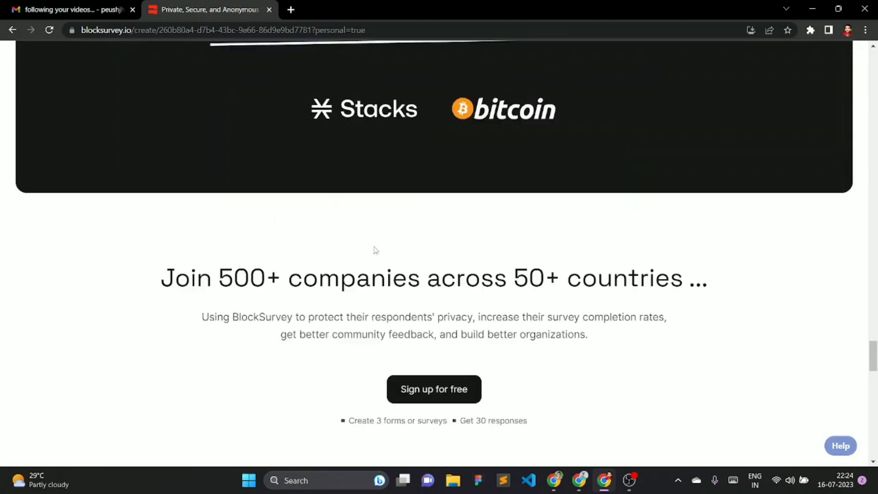
{"action": "scroll", "coordinate": [375, 250], "scroll_direction": "up", "scroll_amount": 15}
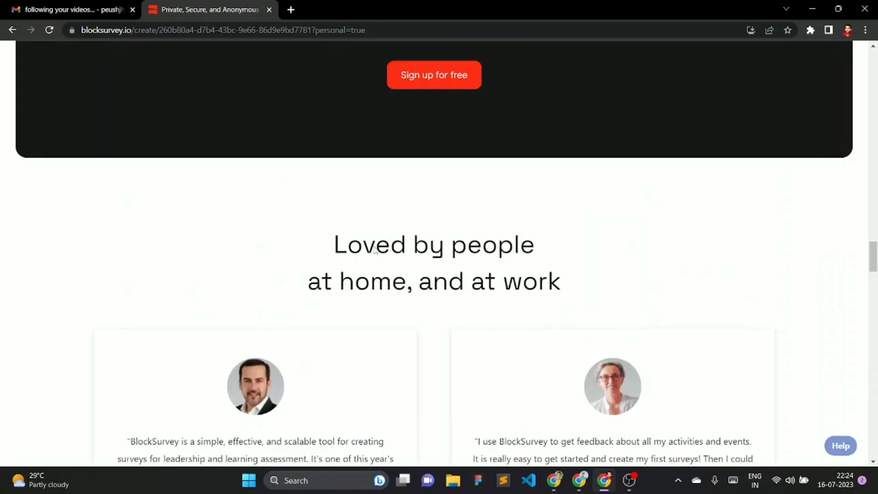
{"action": "scroll", "coordinate": [374, 248], "scroll_direction": "up", "scroll_amount": 15}
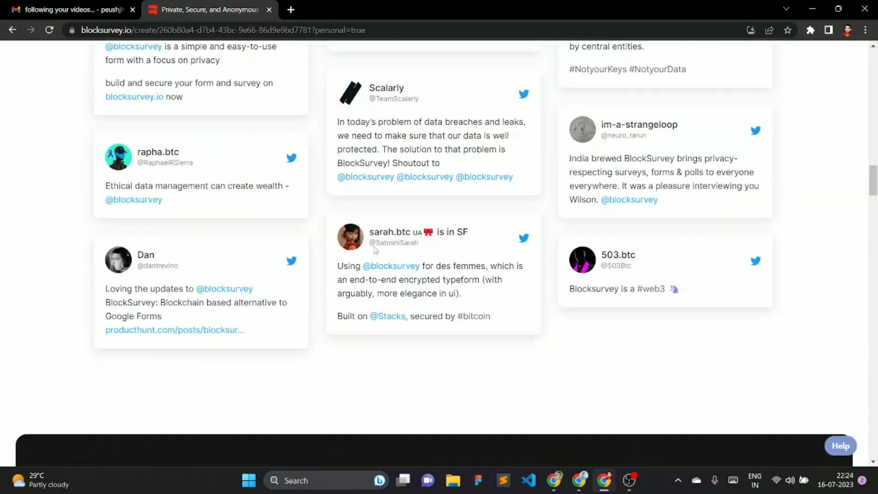
{"action": "scroll", "coordinate": [373, 249], "scroll_direction": "up", "scroll_amount": 15}
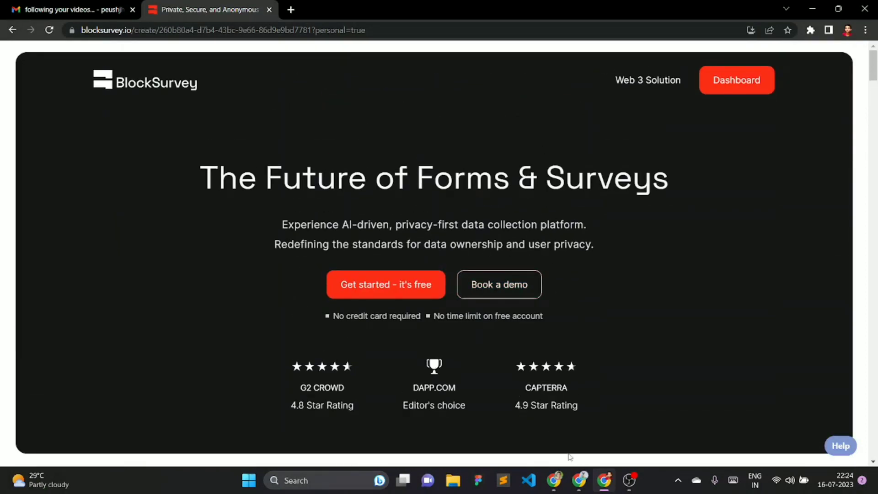
{"action": "left_click", "coordinate": [580, 481]}
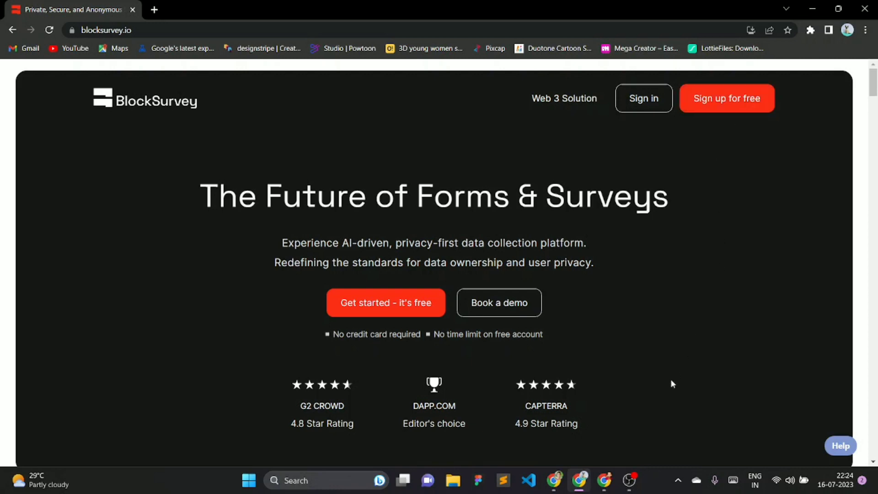
- Return to the BlockSurvey Chrome window and open the Dashboard's My Items list
{"action": "left_click", "coordinate": [605, 480]}
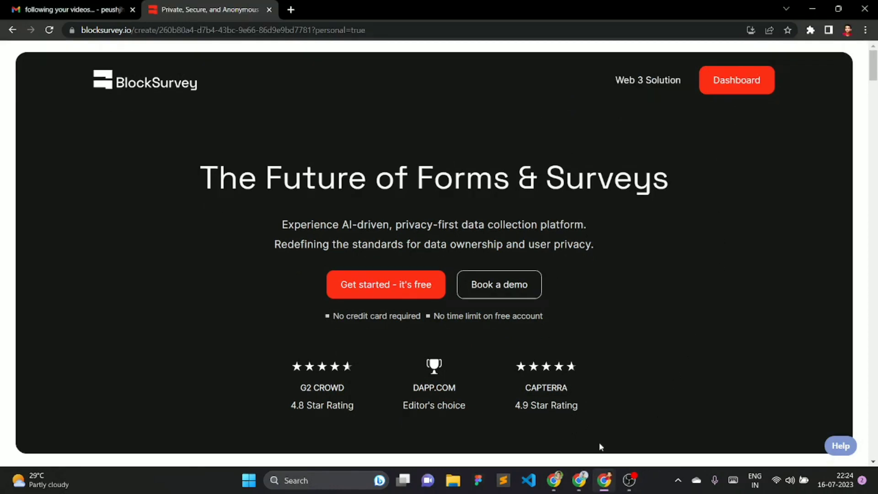
{"action": "left_click", "coordinate": [719, 79]}
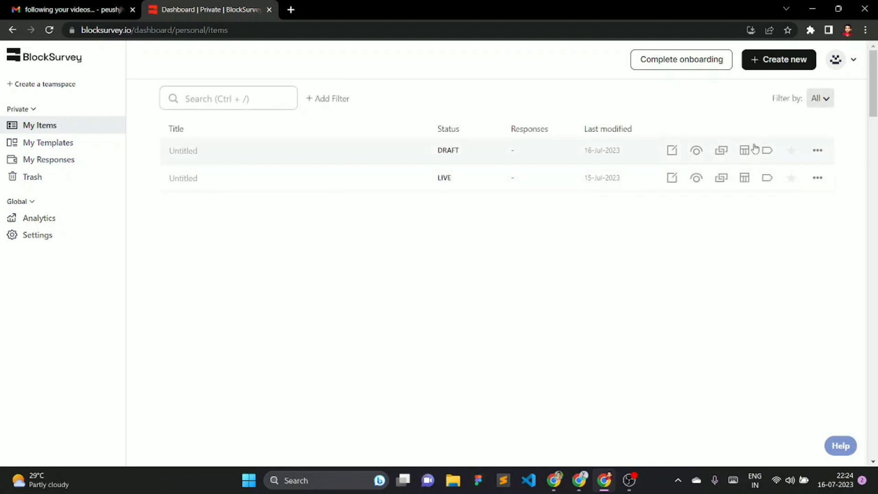
- Trash the 16-Jul-2023 Untitled draft, then go to My Templates
{"action": "left_click", "coordinate": [818, 151]}
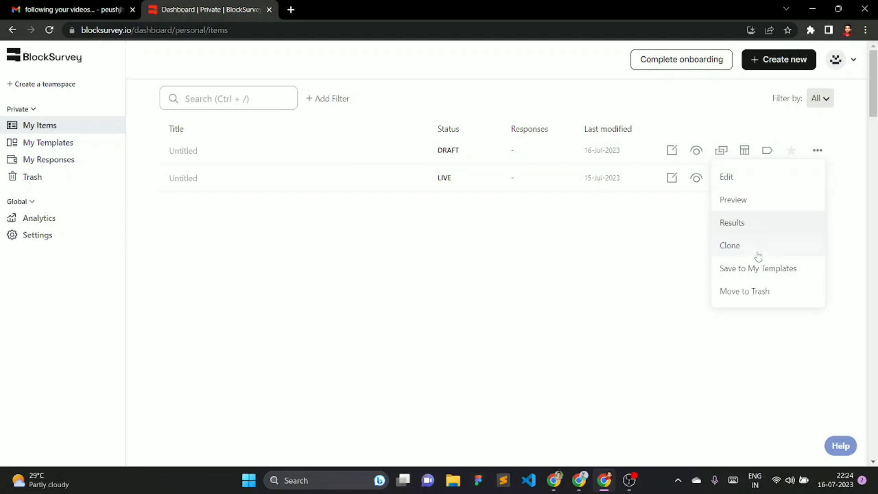
{"action": "left_click", "coordinate": [746, 290]}
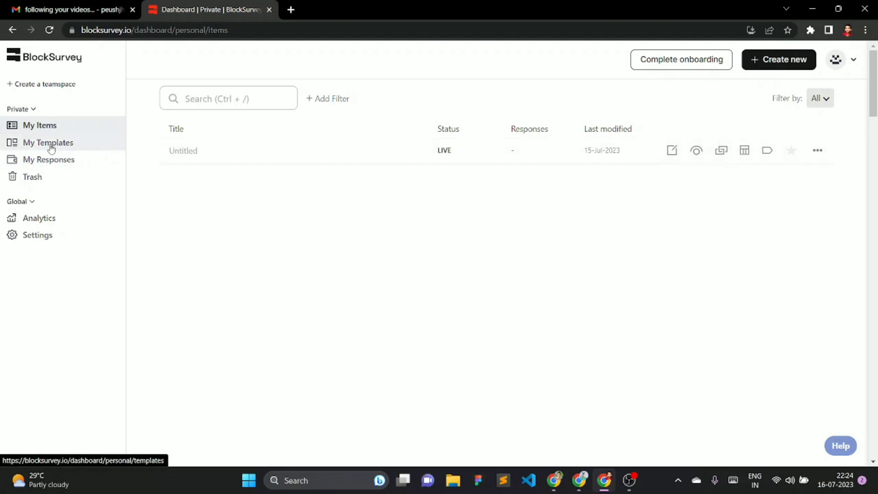
{"action": "left_click", "coordinate": [53, 146]}
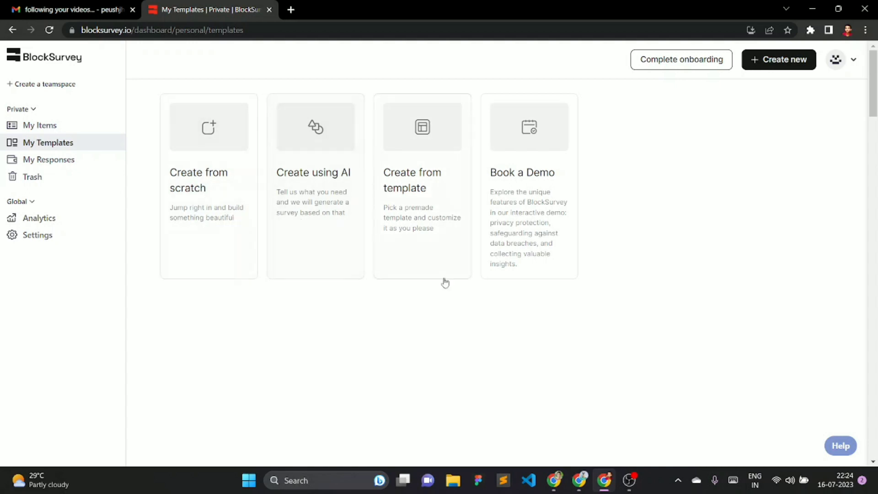
- Browse template categories from Crypto And Blockchain through Market Research, Employee Form and Application Form
{"action": "left_click", "coordinate": [409, 192]}
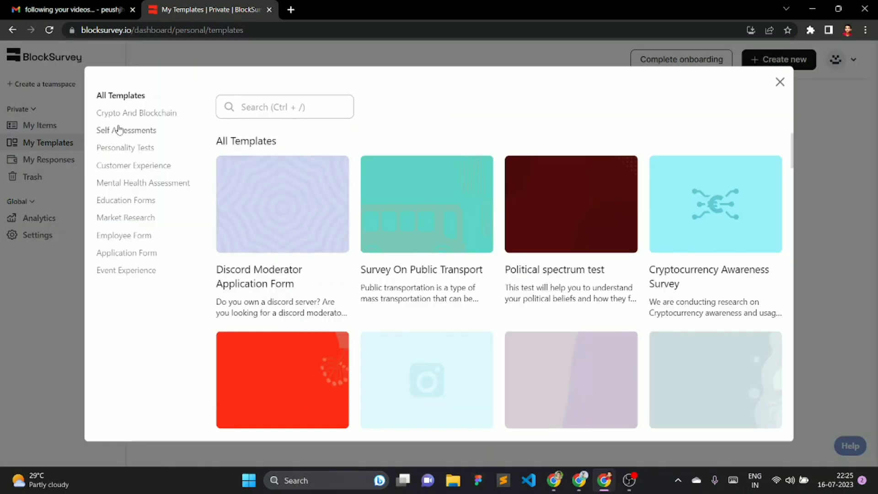
{"action": "left_click", "coordinate": [151, 114]}
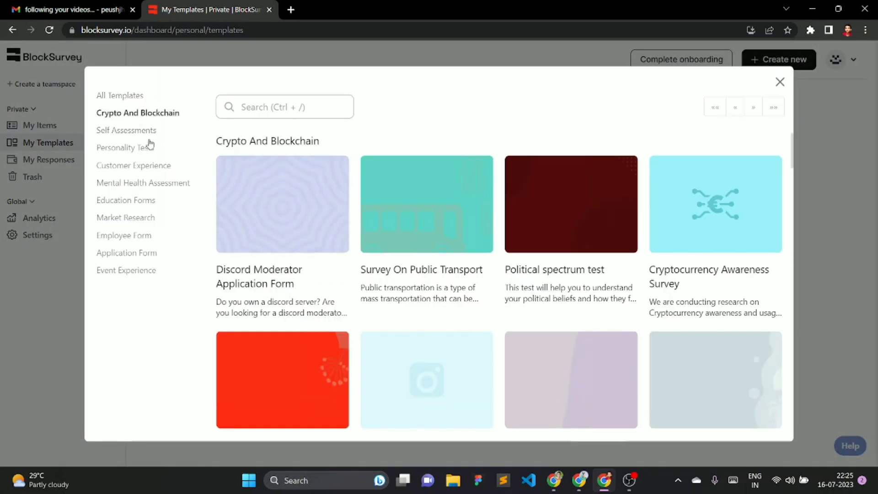
{"action": "scroll", "coordinate": [494, 274], "scroll_direction": "down", "scroll_amount": 10}
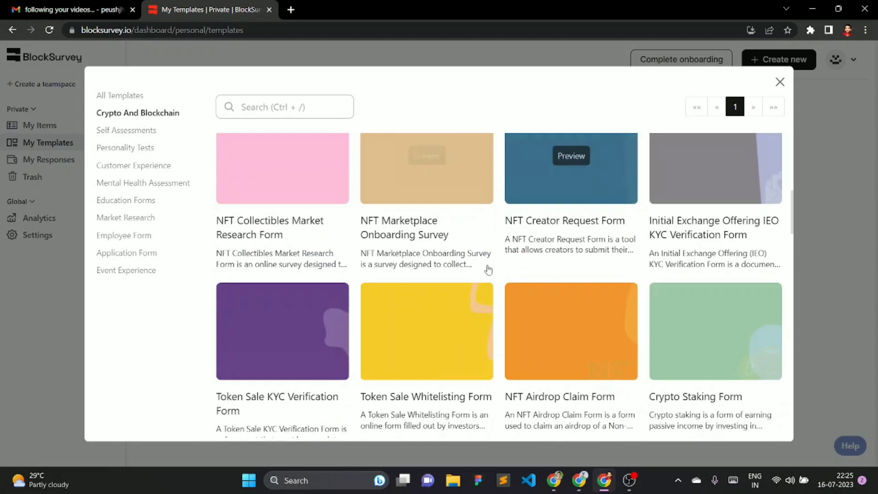
{"action": "scroll", "coordinate": [494, 304], "scroll_direction": "down", "scroll_amount": 3}
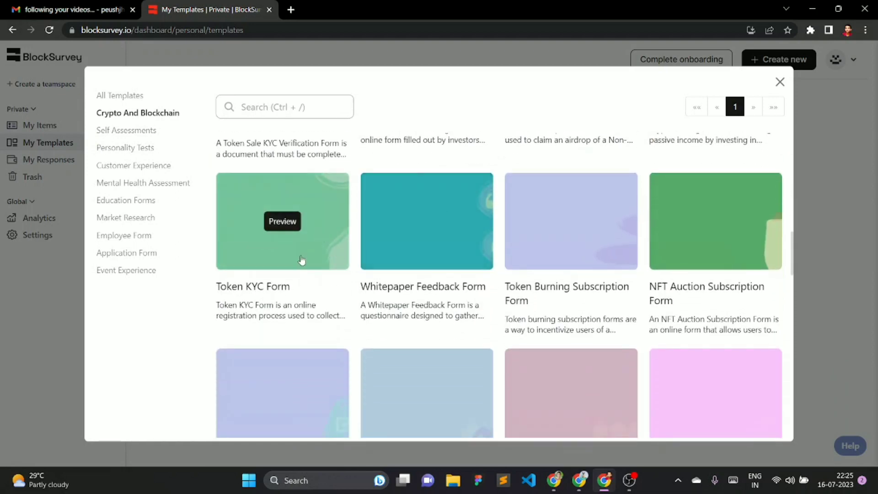
{"action": "left_click", "coordinate": [140, 131]}
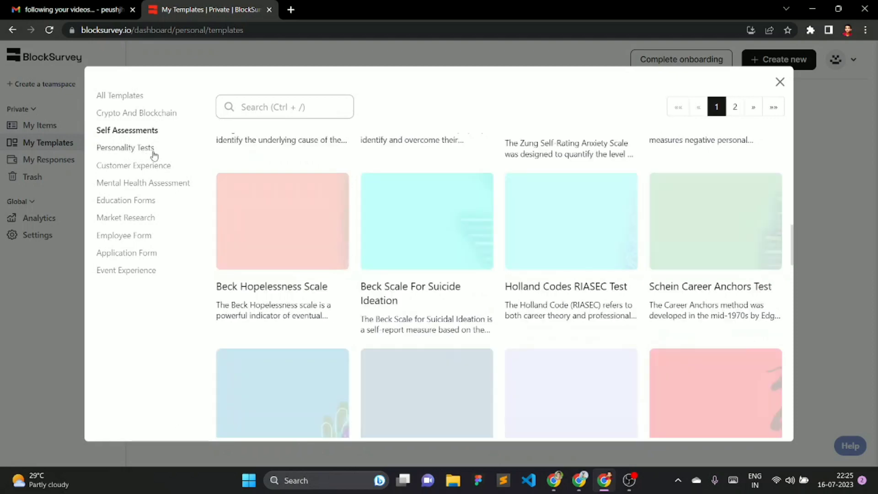
{"action": "left_click", "coordinate": [153, 149]}
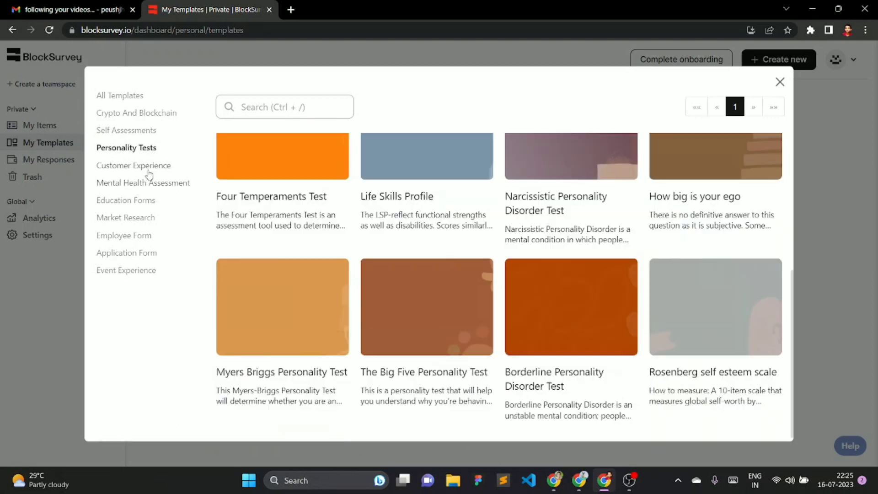
{"action": "left_click", "coordinate": [155, 168]}
{"action": "left_click", "coordinate": [157, 183]}
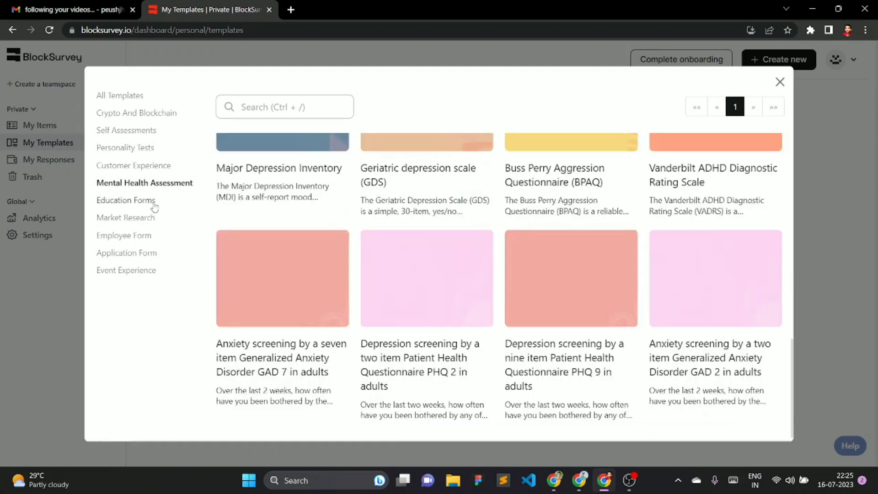
{"action": "left_click", "coordinate": [147, 202]}
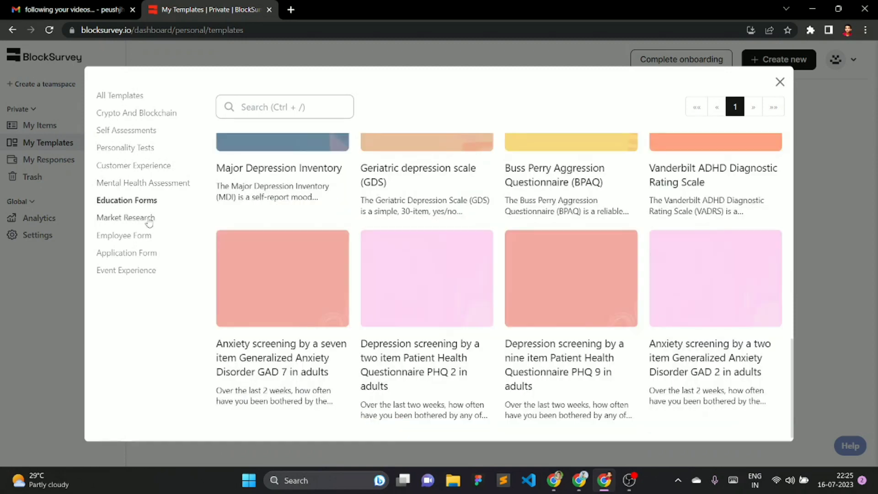
{"action": "left_click", "coordinate": [147, 219]}
{"action": "left_click", "coordinate": [149, 235]}
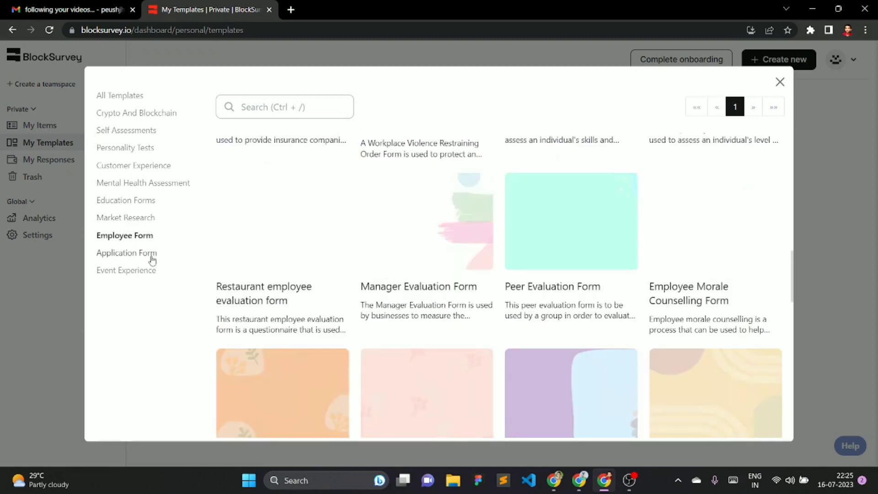
{"action": "left_click", "coordinate": [151, 254]}
- Preview the Speaker Request For Proposal Intake Form from the Event Experience templates
{"action": "left_click", "coordinate": [152, 273]}
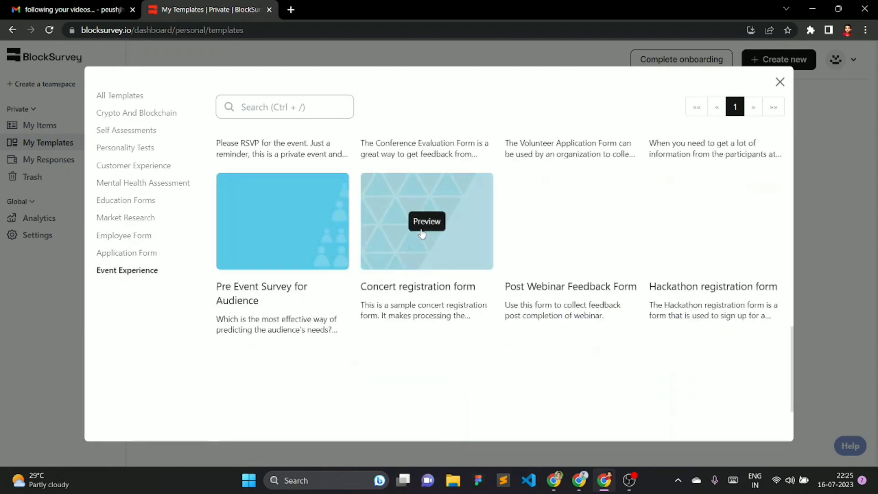
{"action": "scroll", "coordinate": [416, 263], "scroll_direction": "up", "scroll_amount": 10}
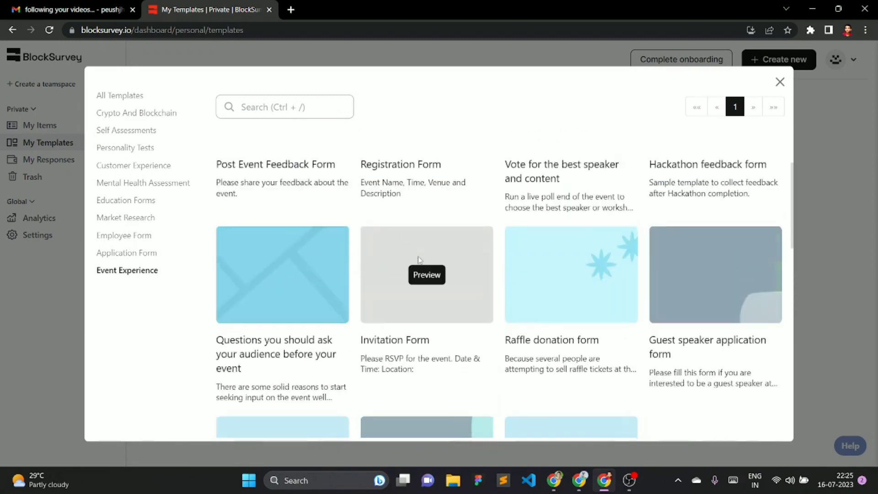
{"action": "scroll", "coordinate": [419, 260], "scroll_direction": "down", "scroll_amount": 10}
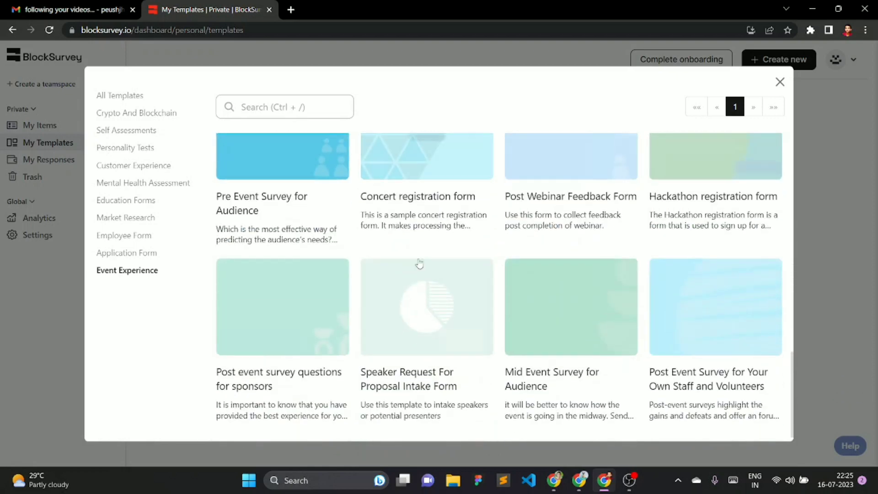
{"action": "left_click", "coordinate": [426, 306]}
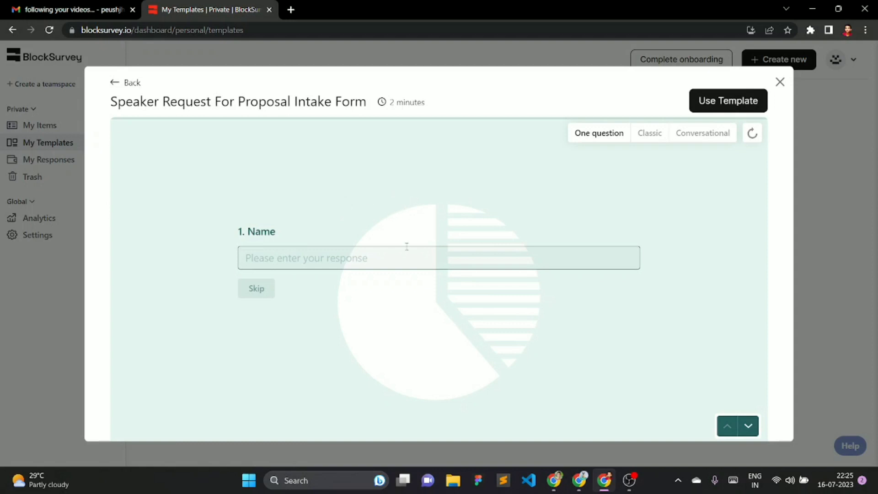
- Step through the preview from Name to Job Title / Role and Company Name
{"action": "key", "text": "Return"}
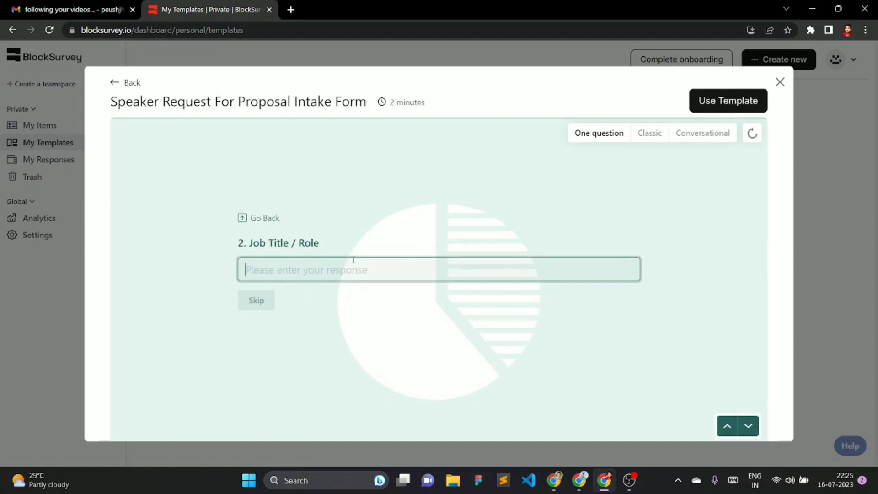
{"action": "left_click", "coordinate": [727, 426]}
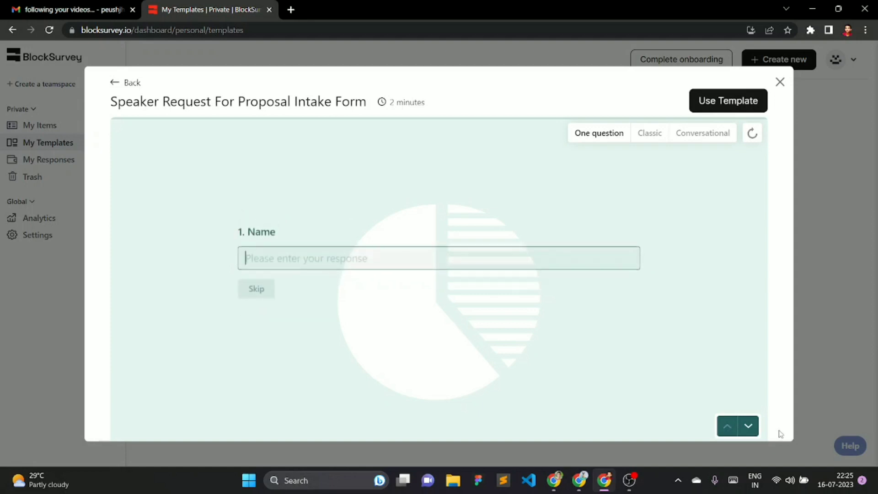
{"action": "left_click", "coordinate": [756, 433]}
{"action": "left_click", "coordinate": [756, 432]}
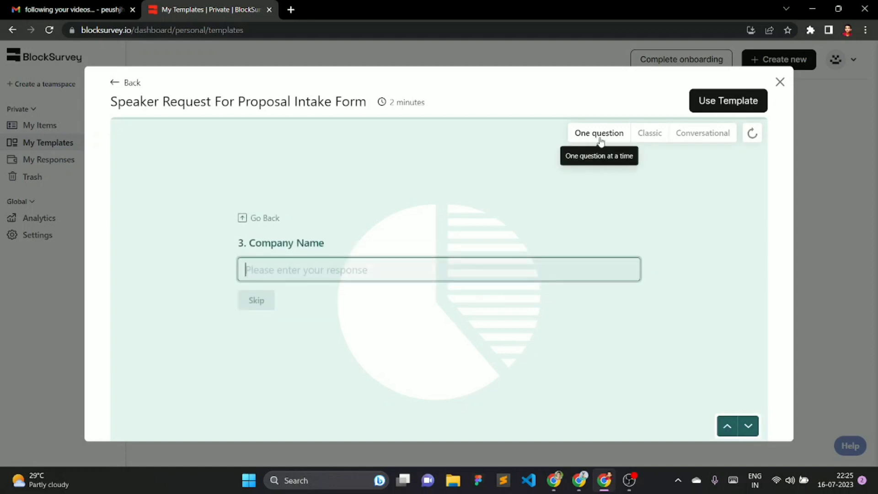
- View all fields in the Classic layout, then switch the preview to Conversational
{"action": "left_click", "coordinate": [645, 137]}
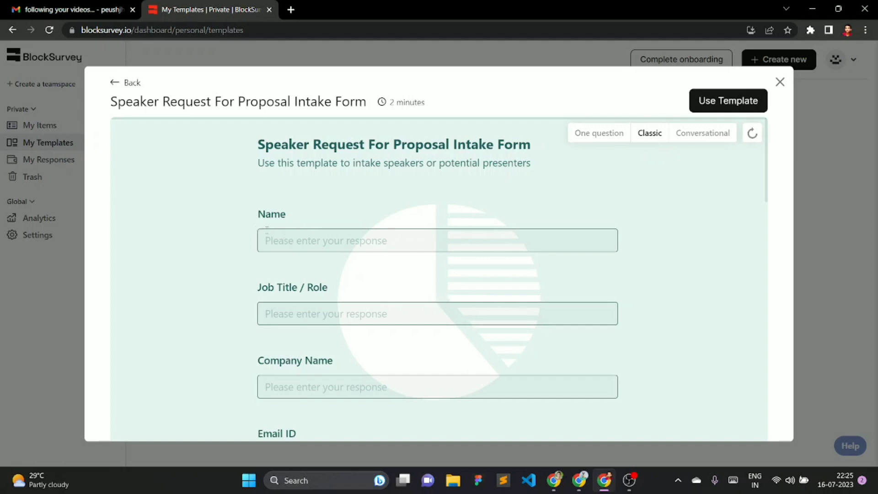
{"action": "scroll", "coordinate": [259, 311], "scroll_direction": "down", "scroll_amount": 4}
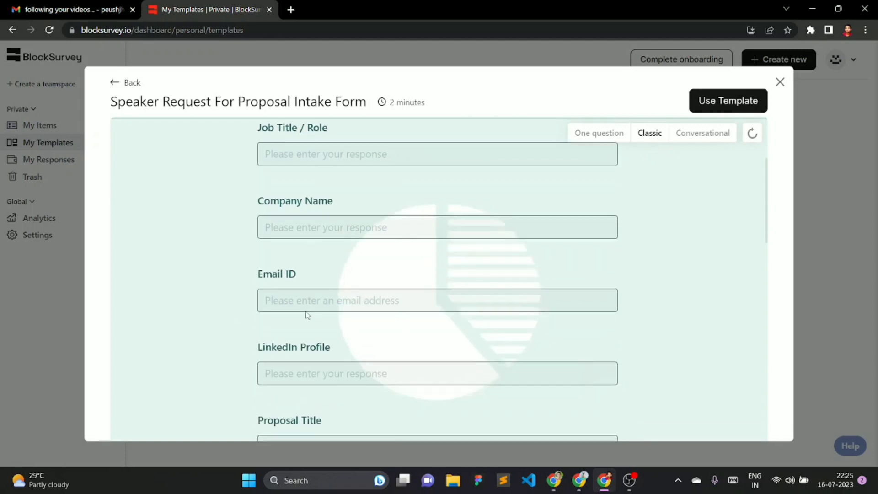
{"action": "scroll", "coordinate": [268, 323], "scroll_direction": "down", "scroll_amount": 13}
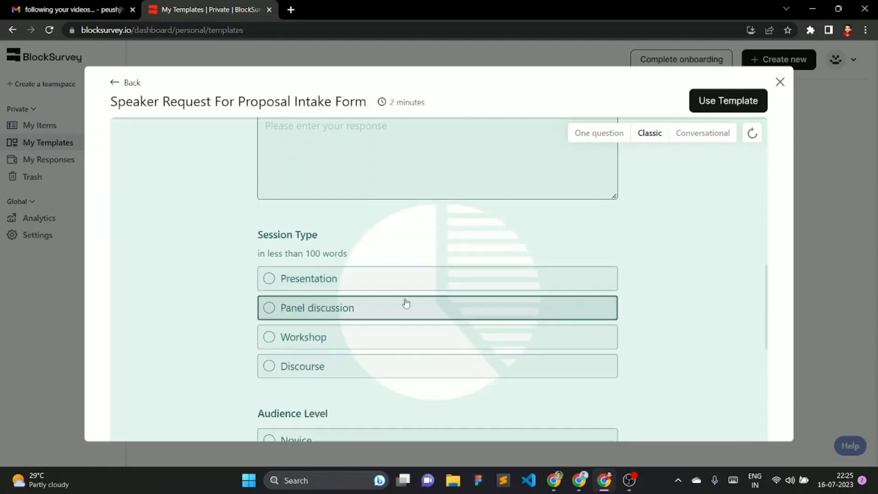
{"action": "scroll", "coordinate": [657, 355], "scroll_direction": "down", "scroll_amount": 5}
{"action": "scroll", "coordinate": [616, 344], "scroll_direction": "up", "scroll_amount": 9}
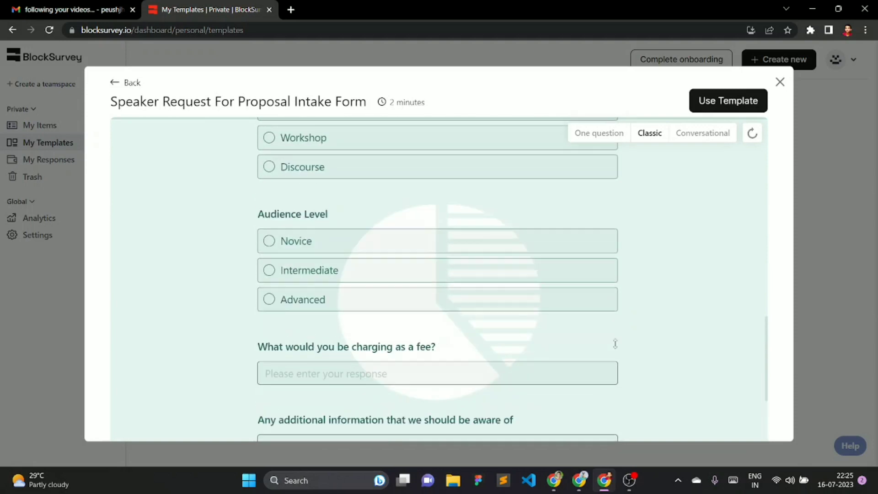
{"action": "scroll", "coordinate": [616, 344], "scroll_direction": "up", "scroll_amount": 7}
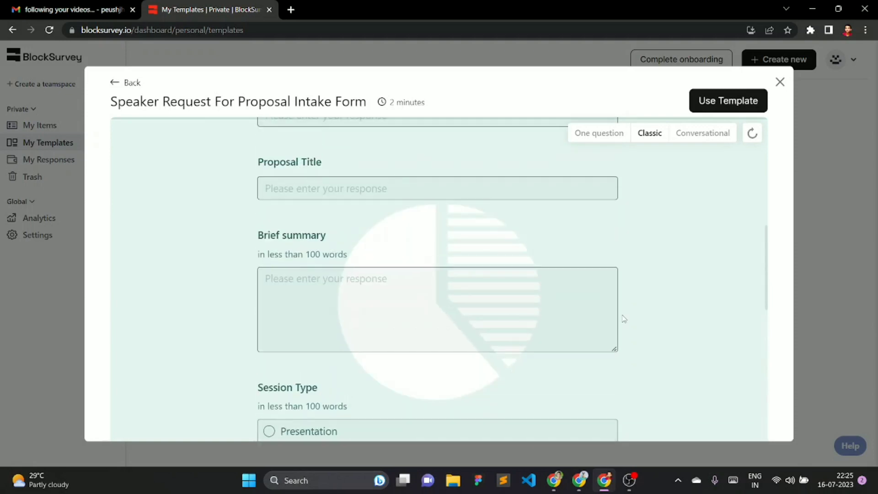
{"action": "left_click", "coordinate": [704, 133]}
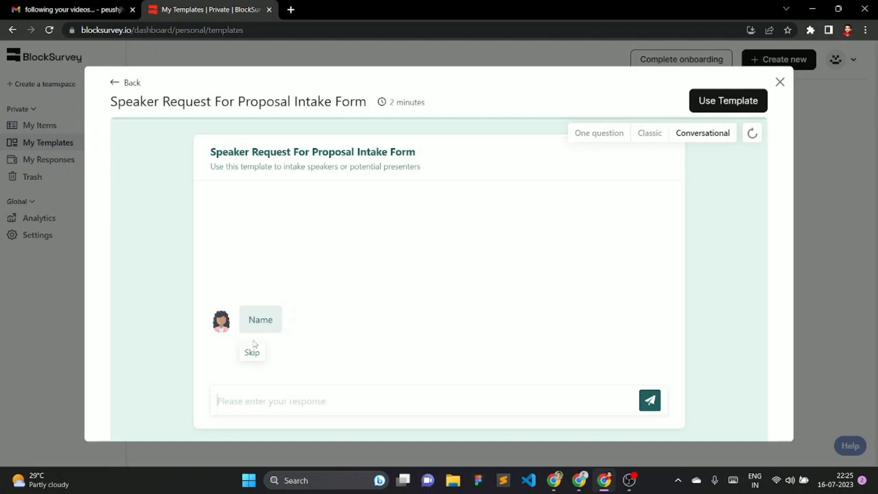
- Send the test answer 'gbhkc' to the Name question, then close the preview
{"action": "left_click", "coordinate": [259, 406]}
{"action": "type", "text": "gbhkc"}
{"action": "key", "text": "Return"}
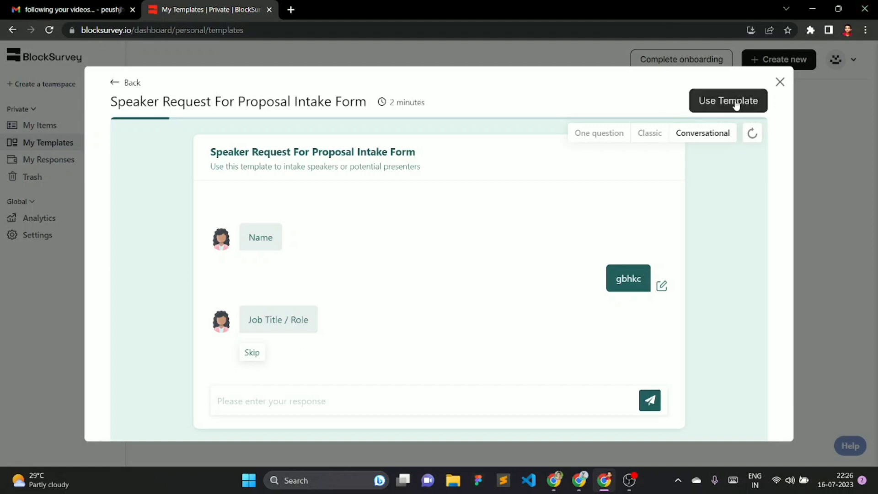
{"action": "left_click", "coordinate": [779, 83]}
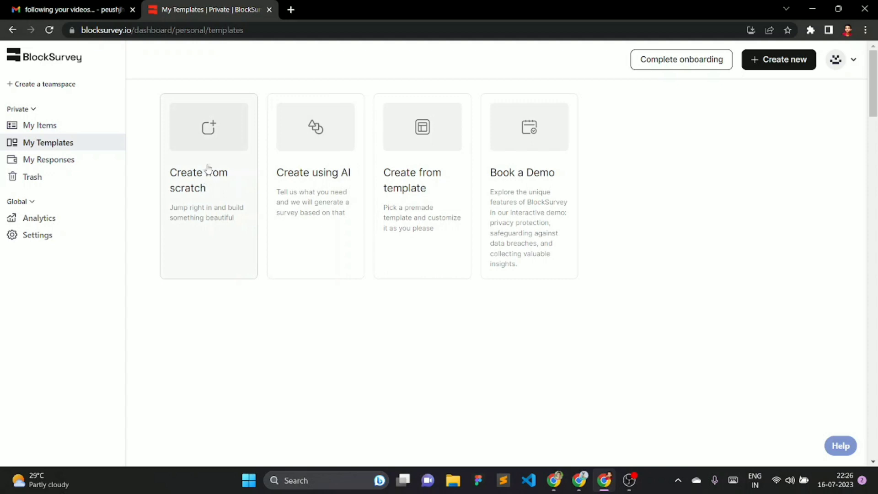
- Create a blank survey from scratch, check its Settings, and return to the Builder
{"action": "left_click", "coordinate": [211, 193]}
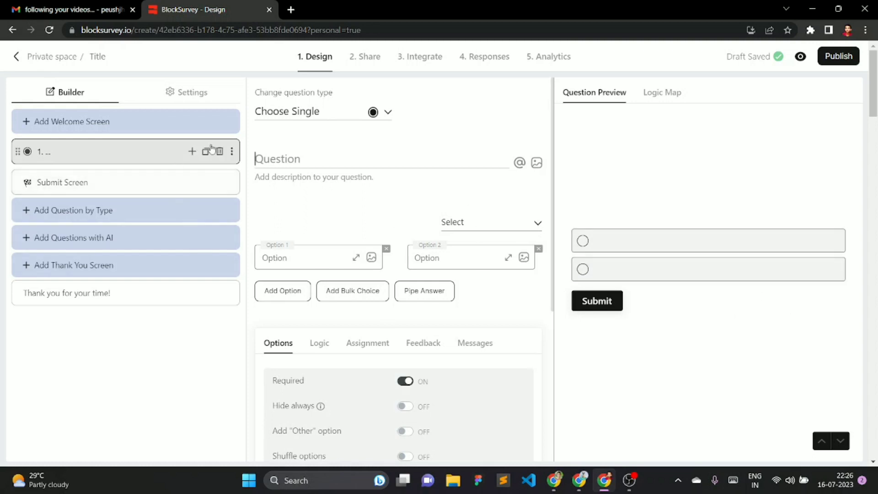
{"action": "left_click", "coordinate": [172, 93]}
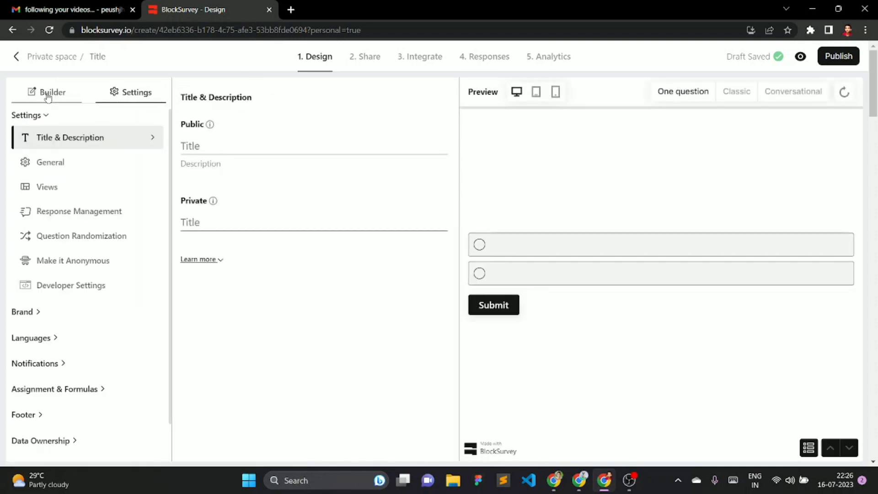
{"action": "left_click", "coordinate": [49, 92]}
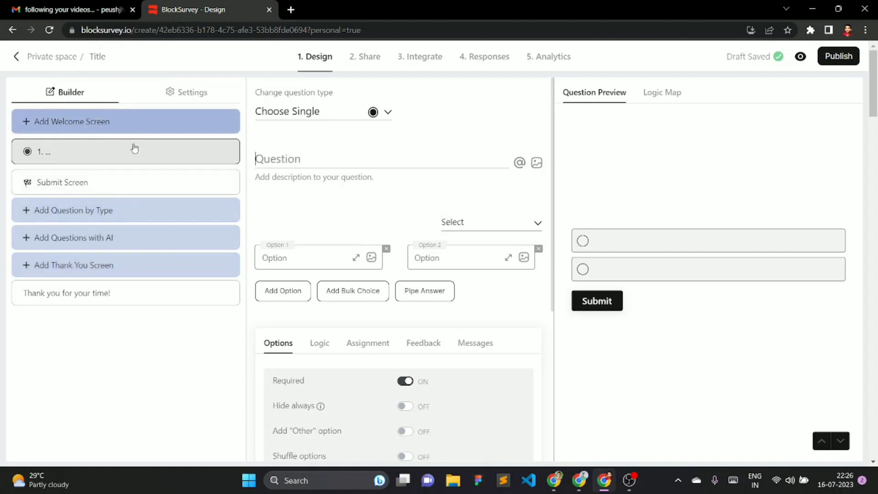
{"action": "mouse_move", "coordinate": [131, 156]}
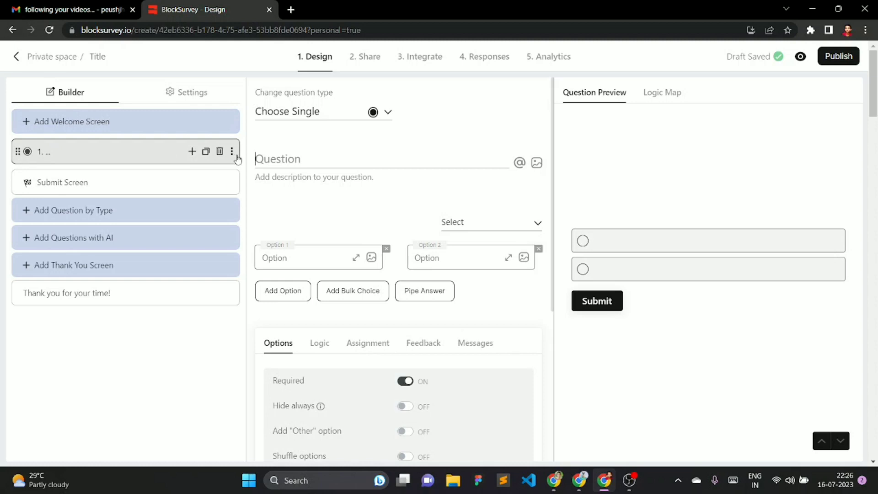
- Add a Welcome Screen titled with a person's name, fixing the capitalisation
{"action": "left_click", "coordinate": [75, 130]}
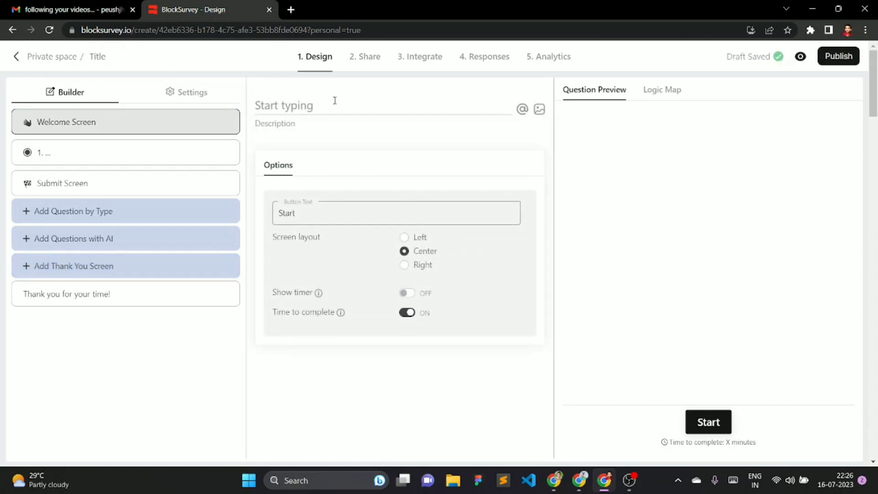
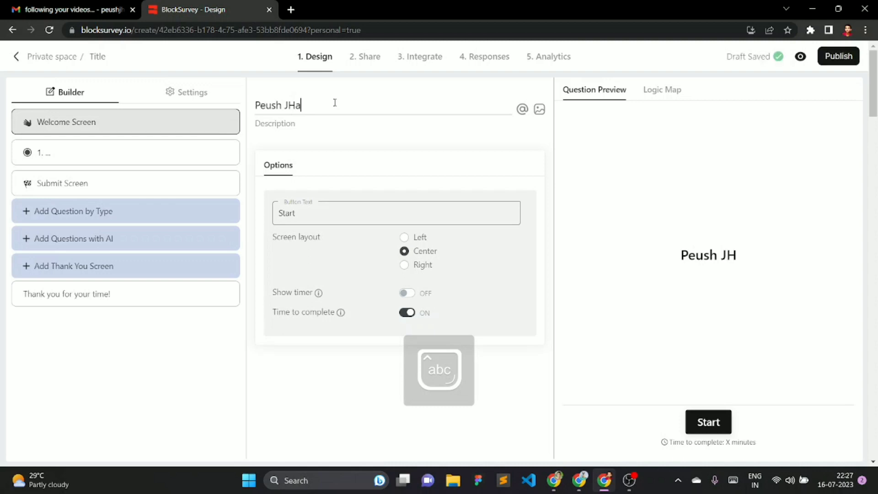
{"action": "type", "text": "ha"}
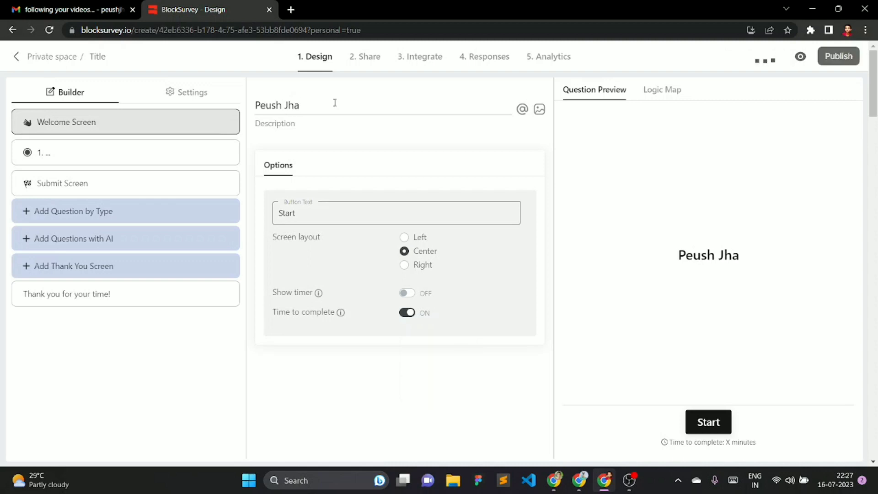
- Set the welcome description to 'This form will help us to improve our services'
{"action": "left_click", "coordinate": [291, 127]}
{"action": "type", "text": "gh"}
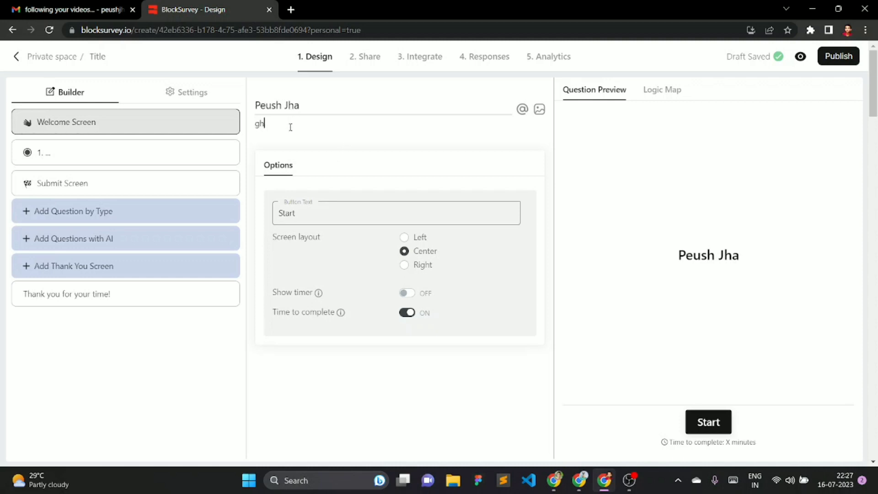
{"action": "type", "text": " joihuhv"}
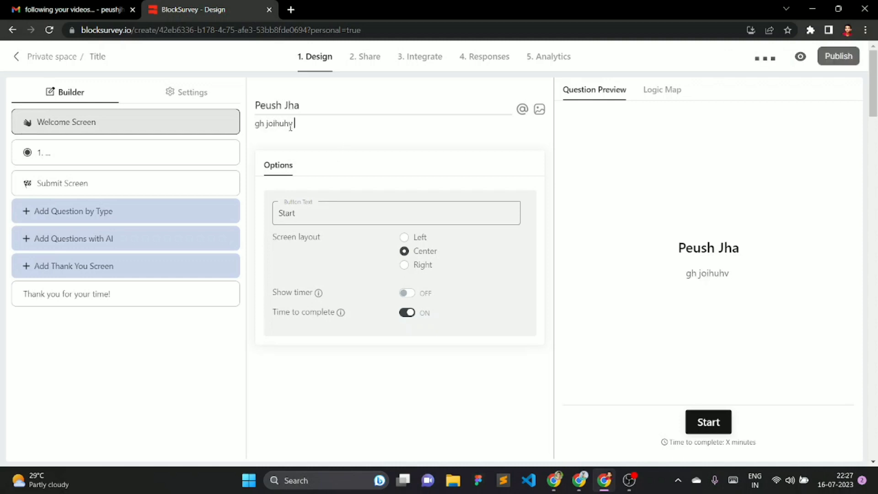
{"action": "left_click_drag", "start_coordinate": [313, 129], "coordinate": [245, 127]}
{"action": "key", "text": "Caps_Lock"}
{"action": "type", "text": "T"}
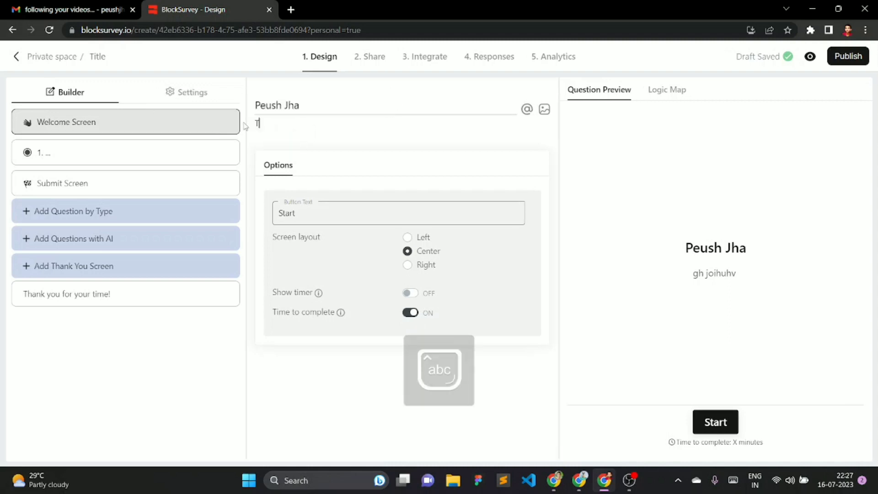
{"action": "type", "text": "his "}
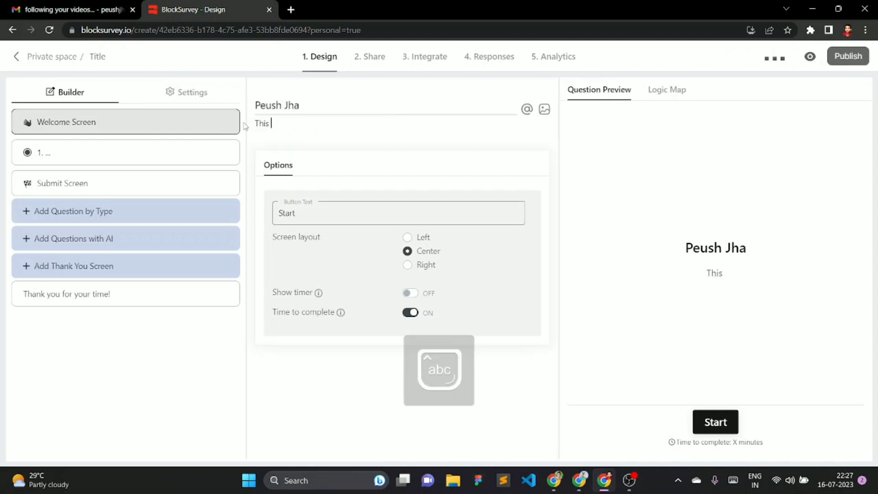
{"action": "type", "text": "form will h"}
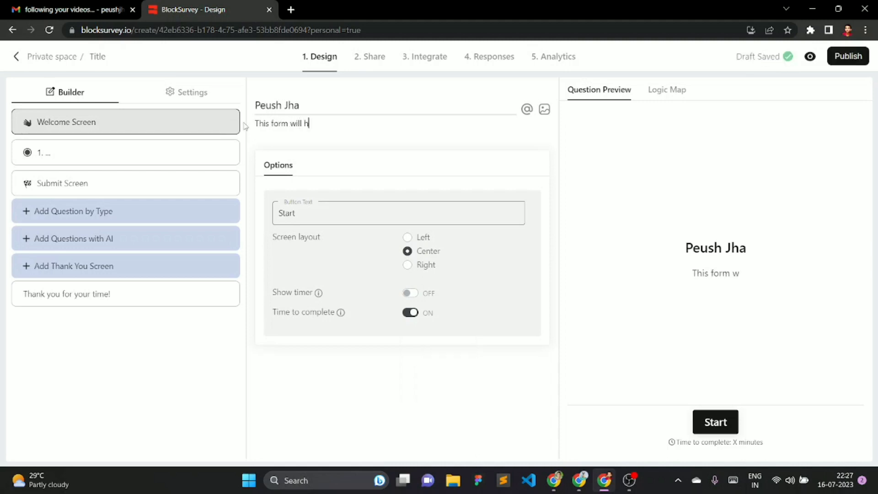
{"action": "type", "text": "elp us to impr"}
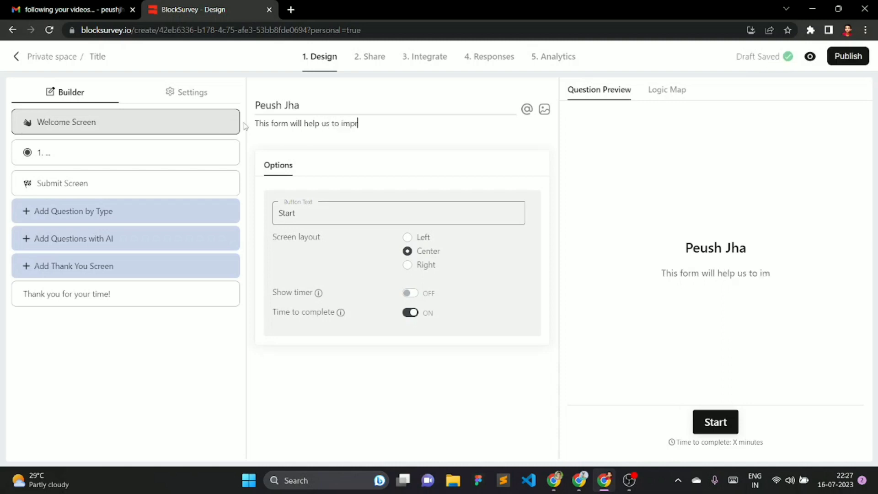
{"action": "type", "text": "ove o"}
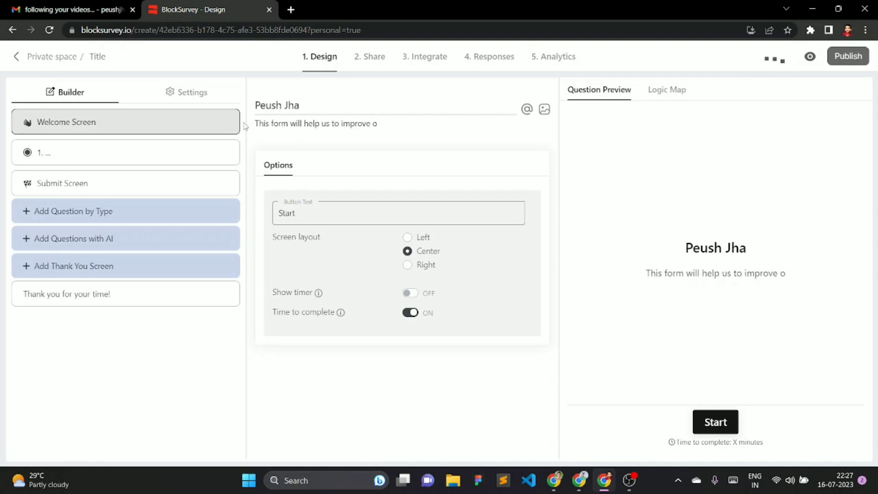
{"action": "type", "text": "ur services"}
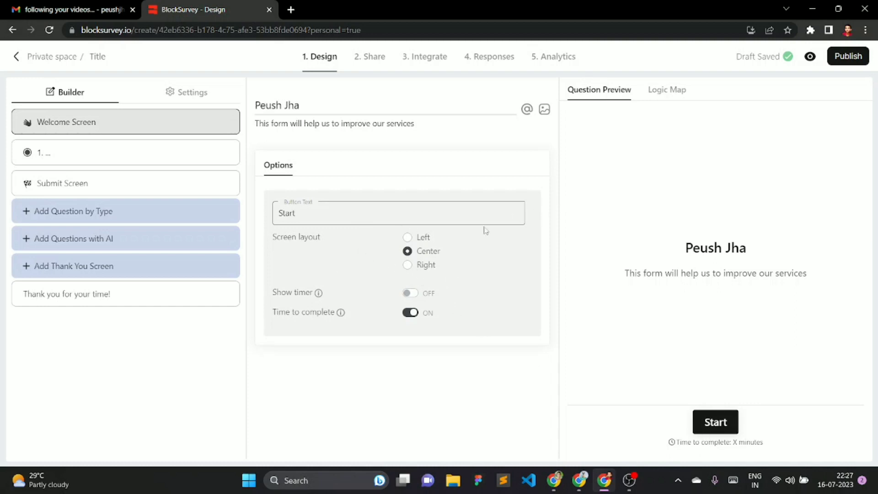
{"action": "left_click", "coordinate": [408, 238]}
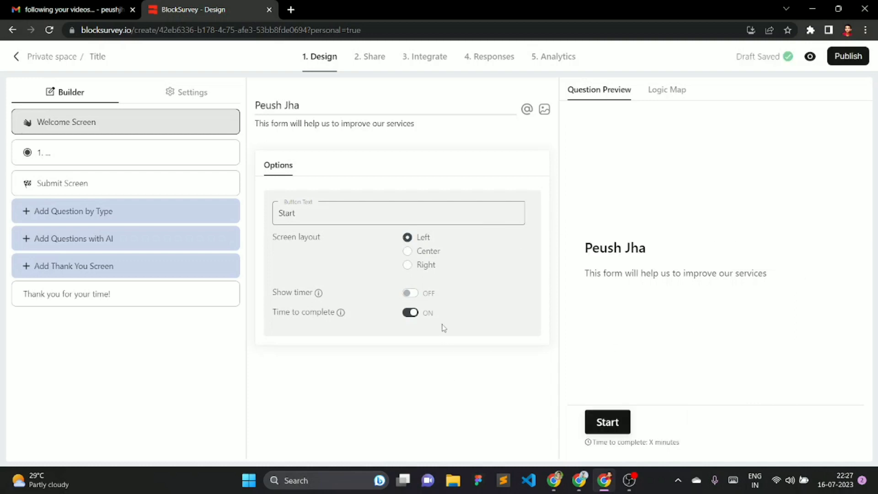
{"action": "left_click", "coordinate": [407, 264]}
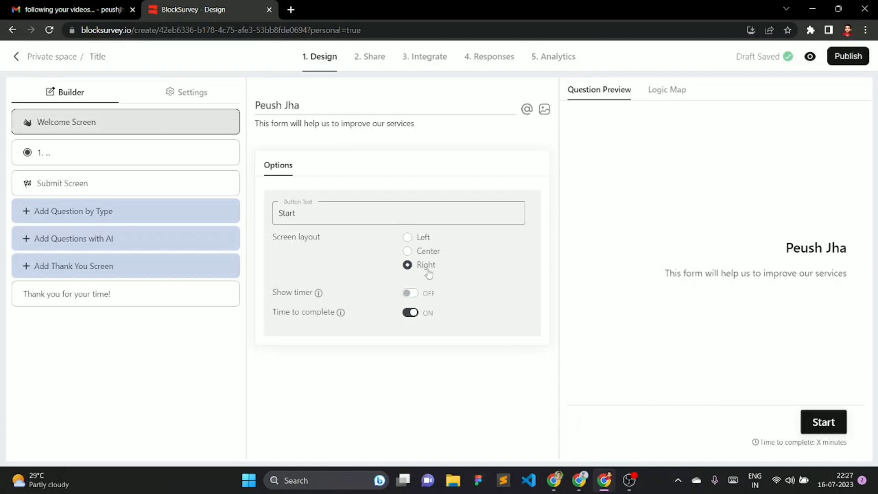
{"action": "left_click", "coordinate": [408, 252]}
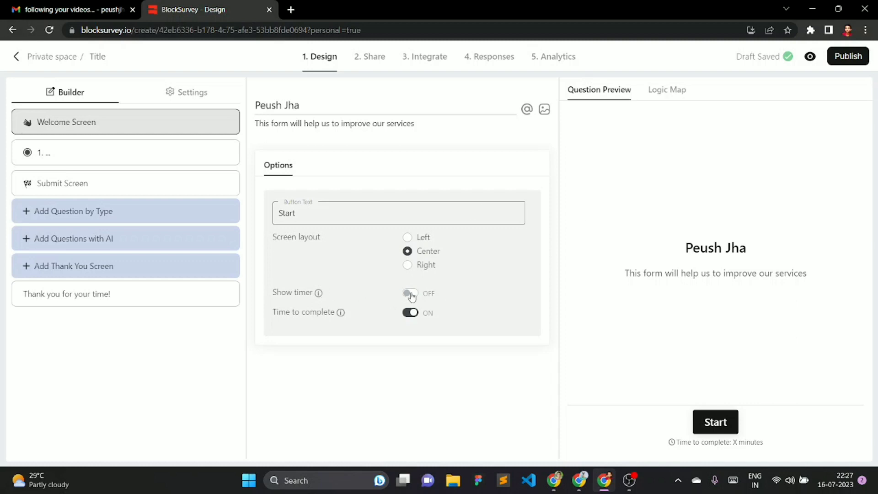
{"action": "left_click", "coordinate": [411, 294]}
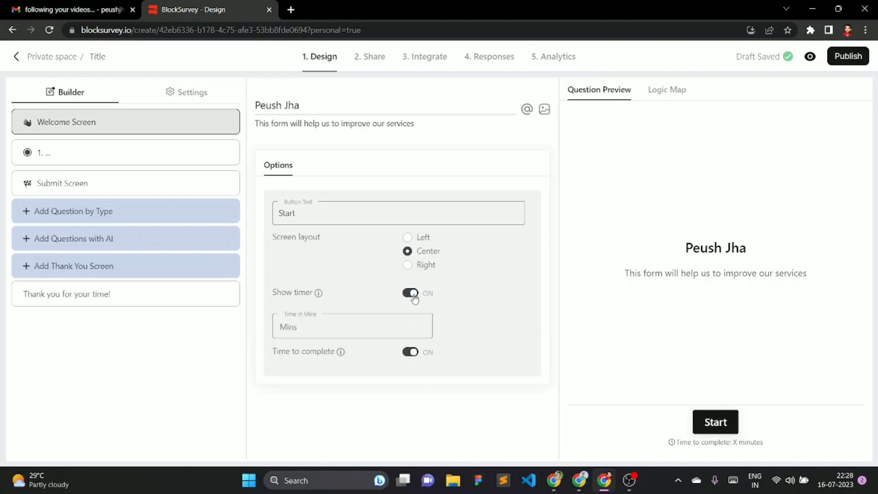
{"action": "left_click", "coordinate": [309, 331]}
{"action": "type", "text": "5"}
{"action": "left_click", "coordinate": [412, 353]}
{"action": "left_click", "coordinate": [411, 353]}
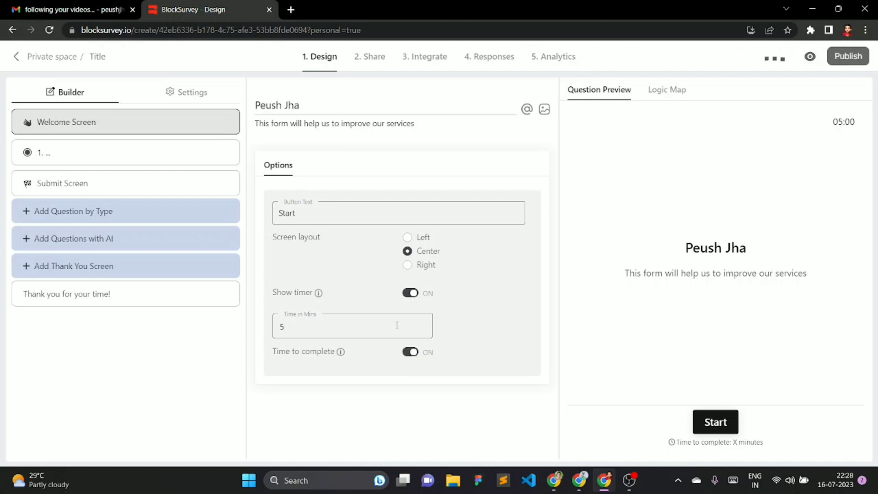
{"action": "left_click", "coordinate": [411, 294]}
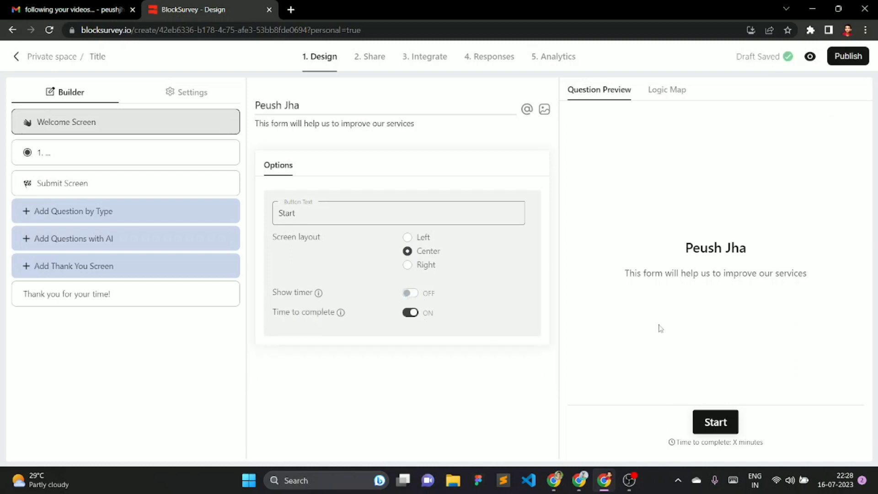
{"action": "mouse_move", "coordinate": [229, 131]}
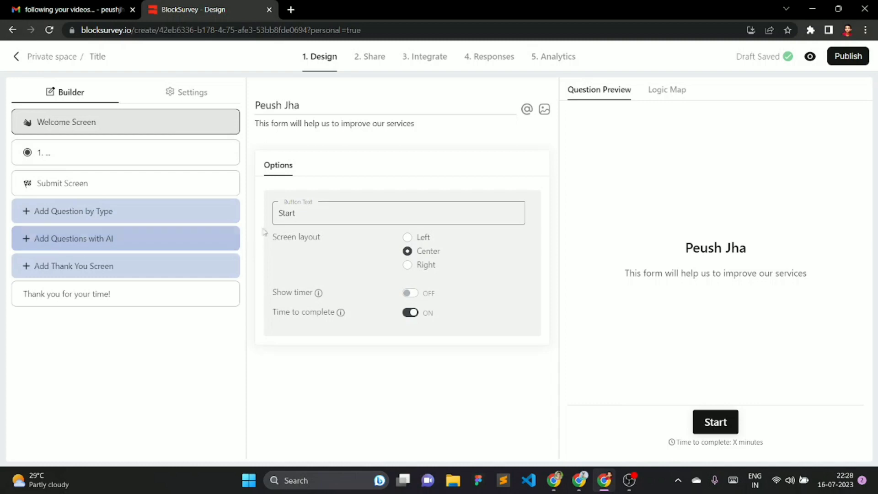
- Title the first question 'Your Name'
{"action": "left_click", "coordinate": [82, 155]}
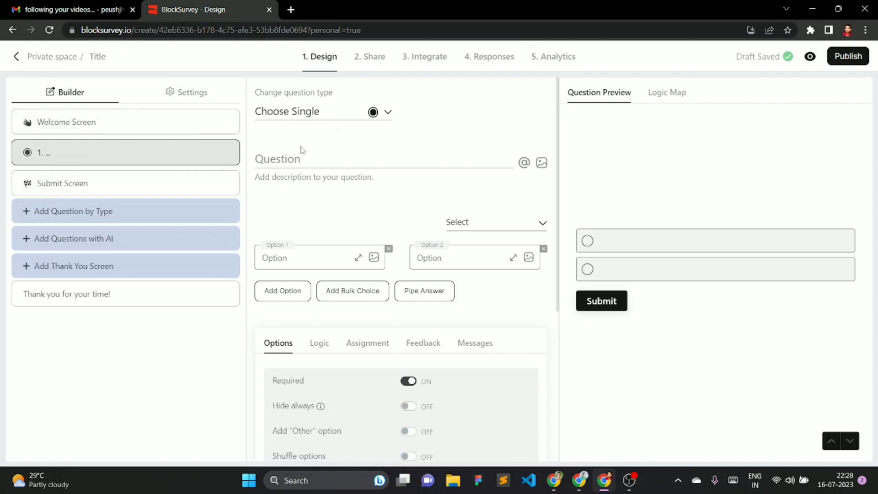
{"action": "type", "text": "Y"}
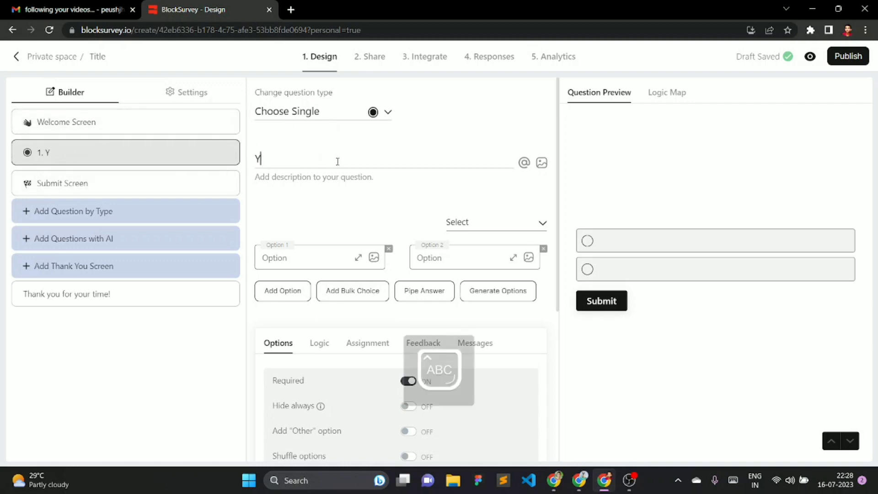
{"action": "type", "text": "our Name"}
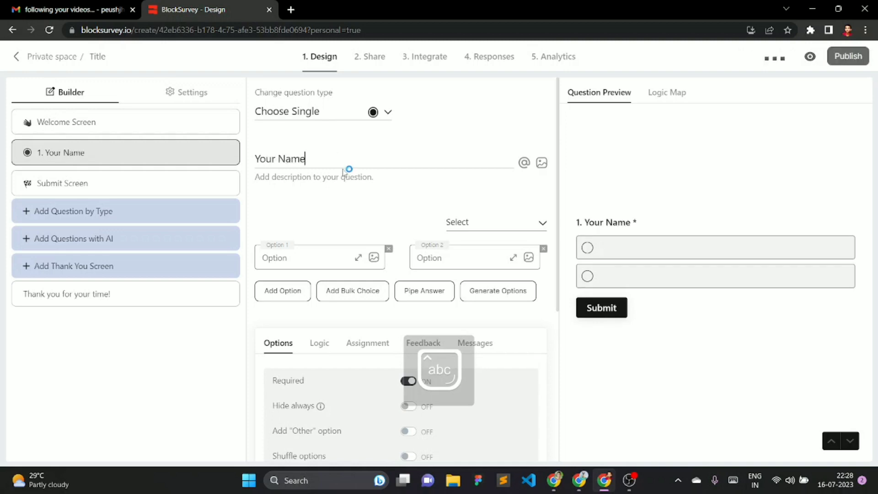
{"action": "scroll", "coordinate": [402, 311], "scroll_direction": "down", "scroll_amount": 3}
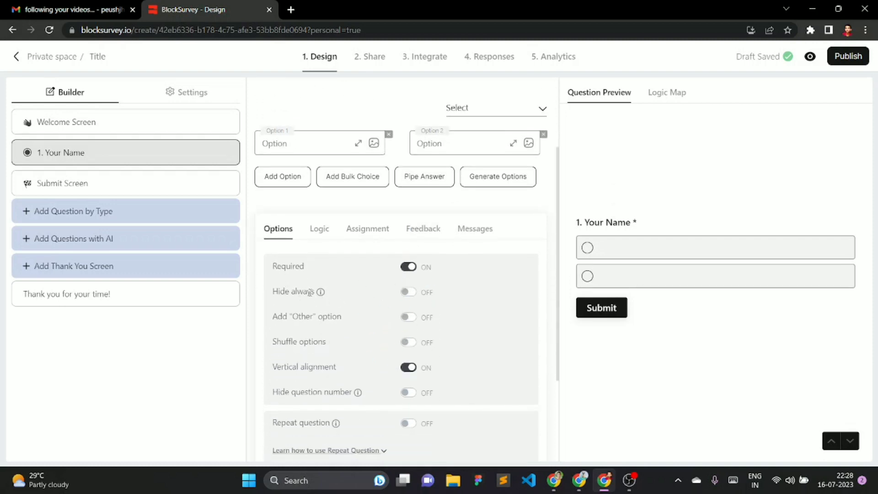
- Toggle Hide always, Add Other and Shuffle on and back off for Your Name
{"action": "left_click", "coordinate": [413, 293]}
{"action": "left_click", "coordinate": [414, 293]}
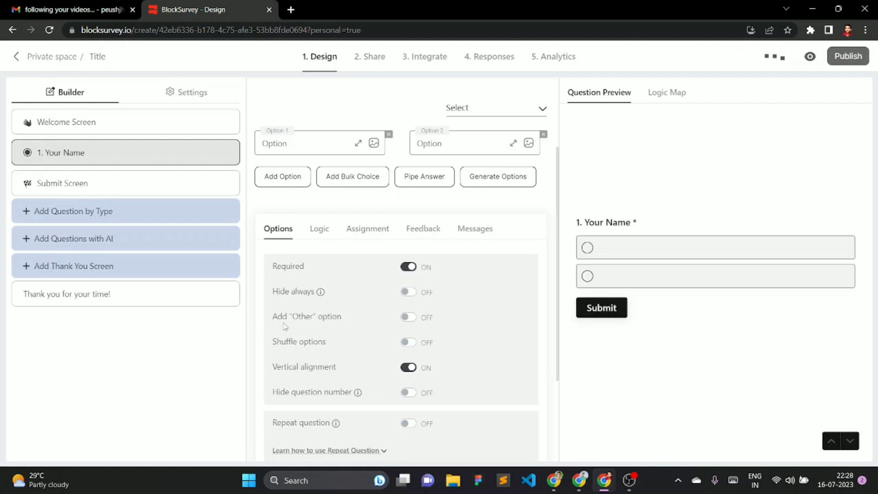
{"action": "left_click", "coordinate": [411, 319]}
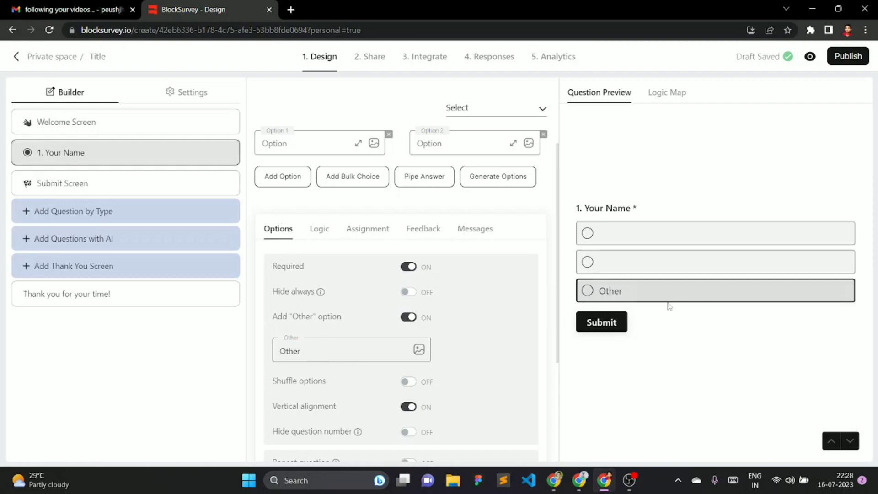
{"action": "left_click", "coordinate": [411, 319]}
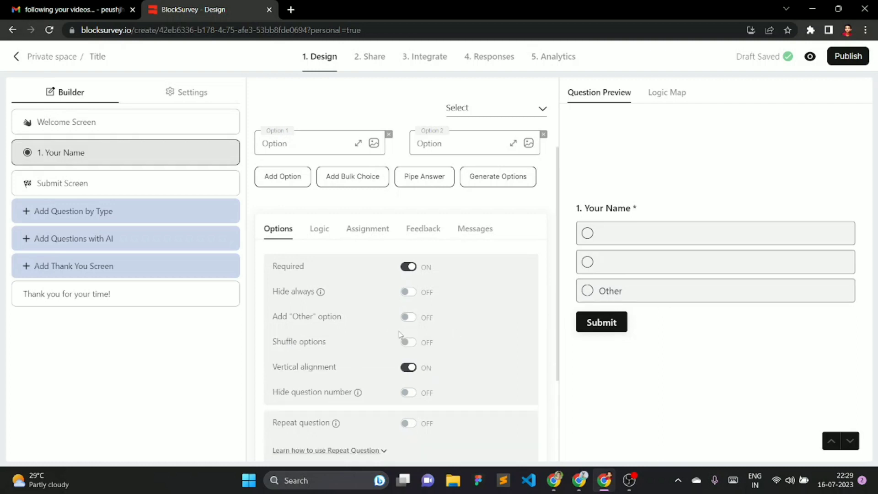
{"action": "scroll", "coordinate": [439, 337], "scroll_direction": "down", "scroll_amount": 1}
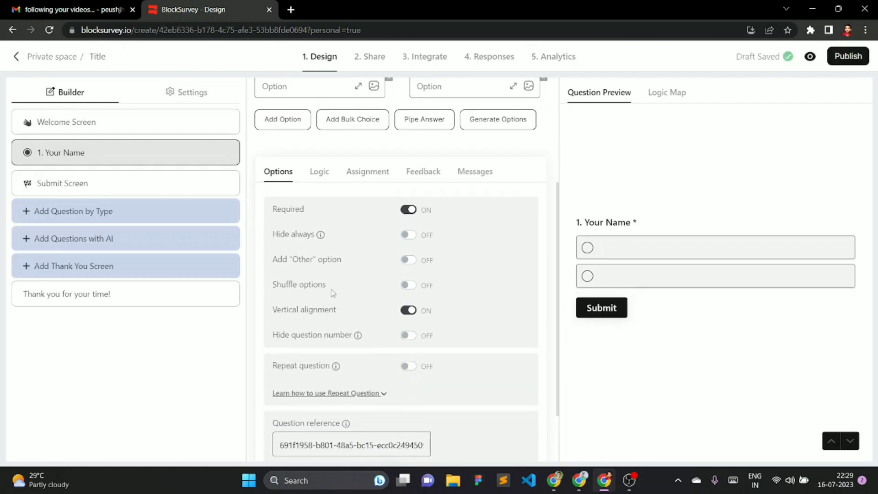
{"action": "left_click", "coordinate": [408, 288]}
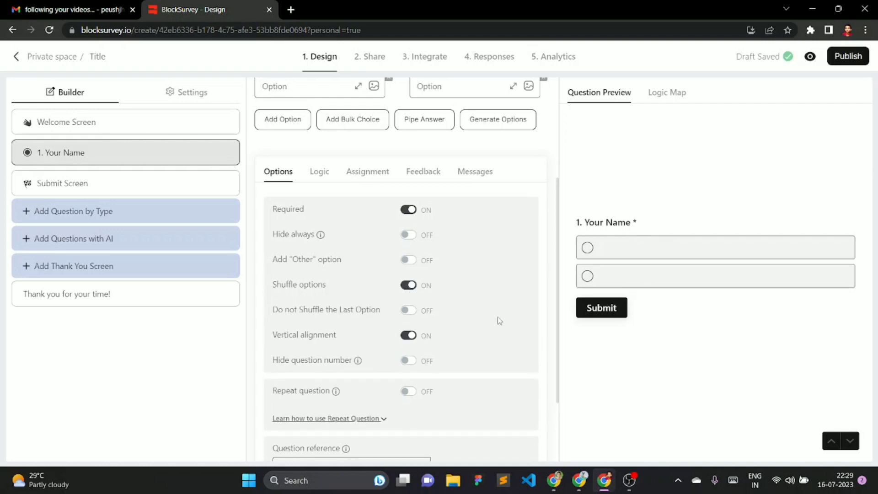
{"action": "left_click", "coordinate": [410, 288]}
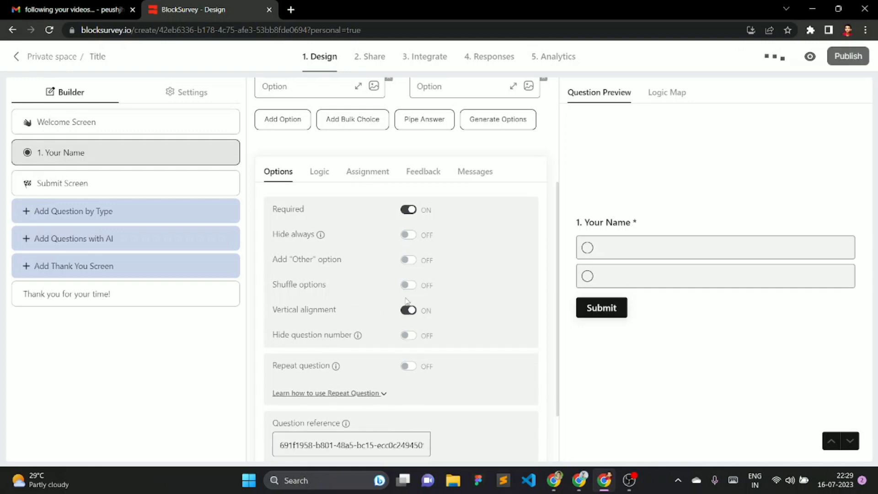
{"action": "scroll", "coordinate": [394, 294], "scroll_direction": "up", "scroll_amount": 4}
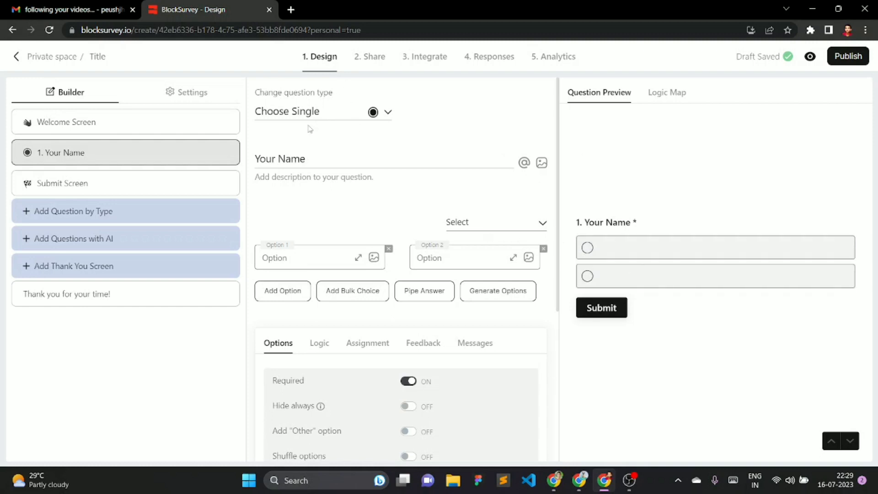
- Change the Your Name question type from Choose Single to Short Text
{"action": "left_click", "coordinate": [341, 115]}
{"action": "scroll", "coordinate": [549, 215], "scroll_direction": "down", "scroll_amount": 1}
{"action": "scroll", "coordinate": [471, 255], "scroll_direction": "up", "scroll_amount": 1}
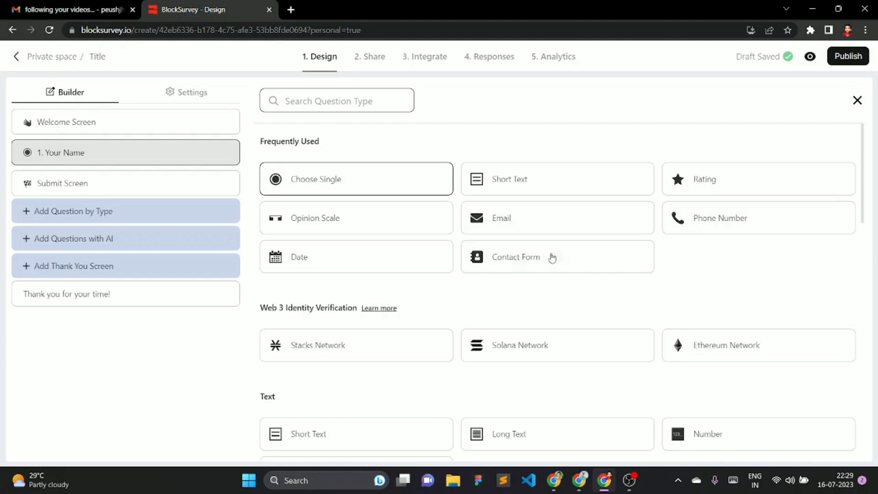
{"action": "scroll", "coordinate": [613, 288], "scroll_direction": "down", "scroll_amount": 15}
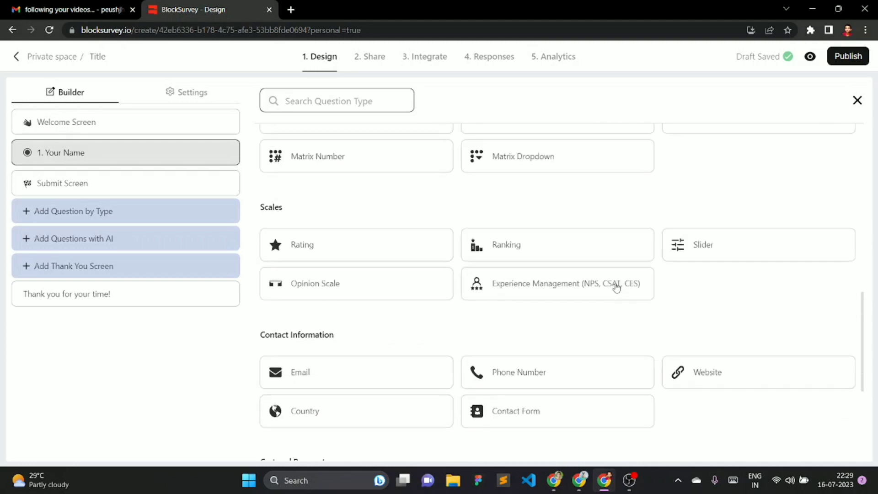
{"action": "scroll", "coordinate": [617, 287], "scroll_direction": "up", "scroll_amount": 15}
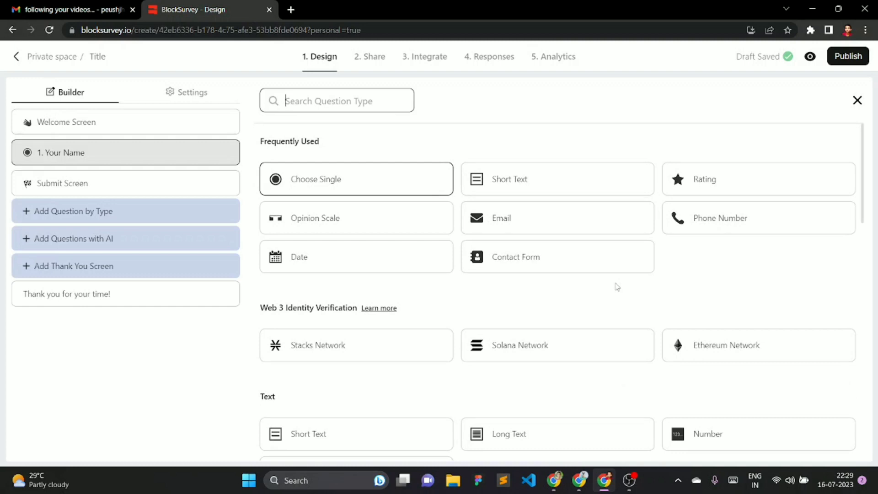
{"action": "left_click", "coordinate": [520, 181]}
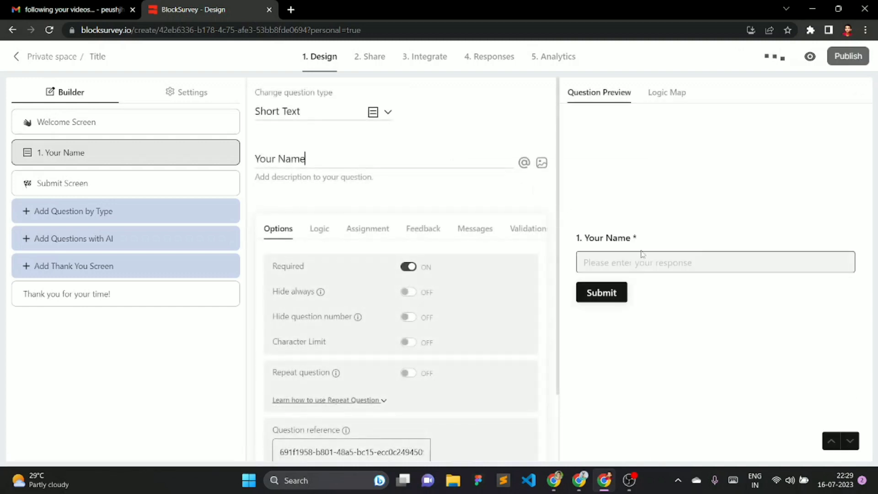
- Try the Short Text response box in the preview
{"action": "left_click", "coordinate": [645, 261]}
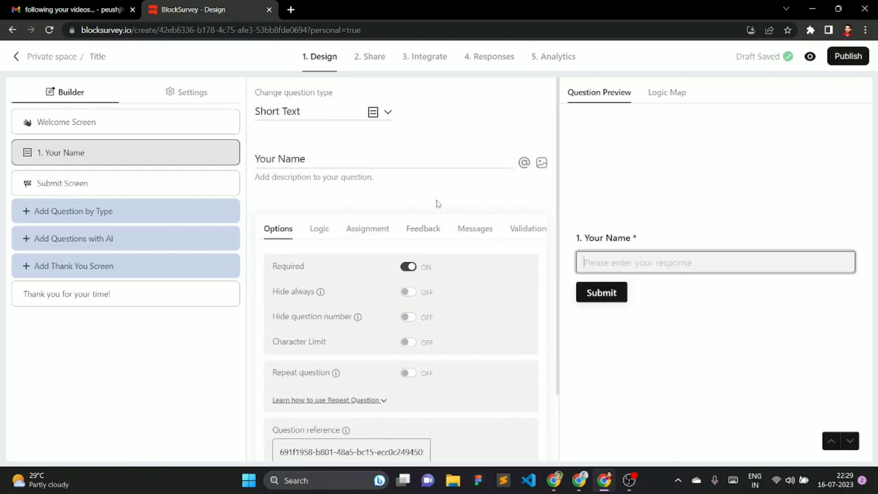
{"action": "scroll", "coordinate": [437, 203], "scroll_direction": "down", "scroll_amount": 2}
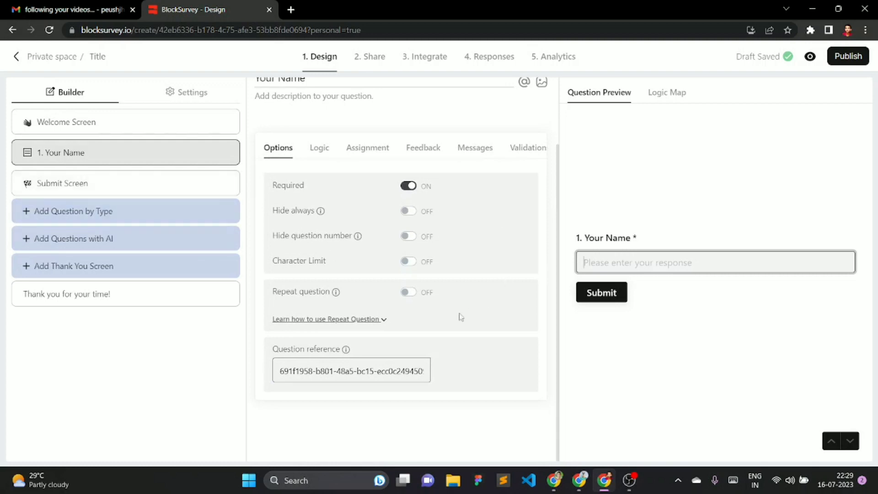
{"action": "scroll", "coordinate": [514, 277], "scroll_direction": "up", "scroll_amount": 2}
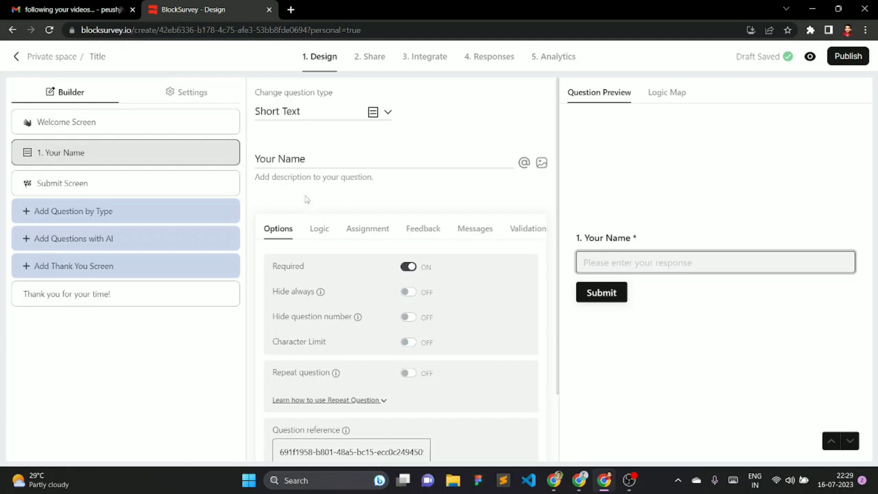
{"action": "left_click", "coordinate": [112, 213]}
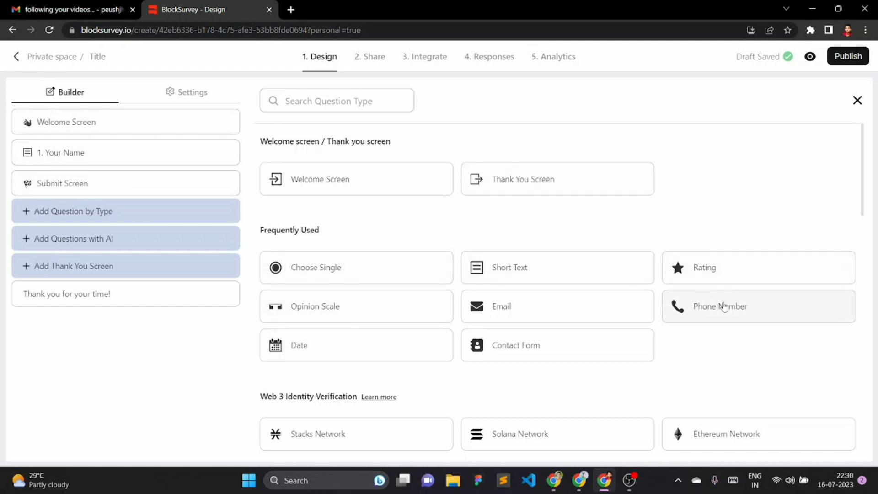
- Add a Phone Number question with India as its default country code, then try it in the preview
{"action": "left_click", "coordinate": [737, 311]}
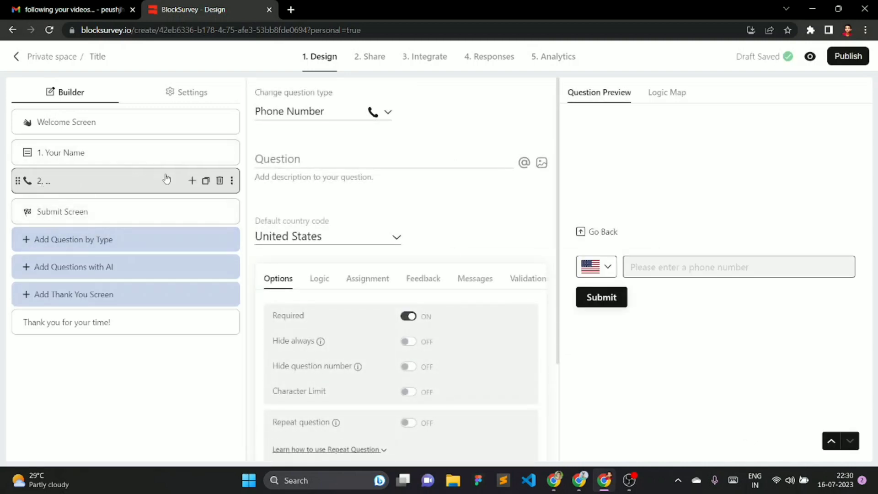
{"action": "left_click", "coordinate": [609, 268]}
{"action": "left_click", "coordinate": [327, 239]}
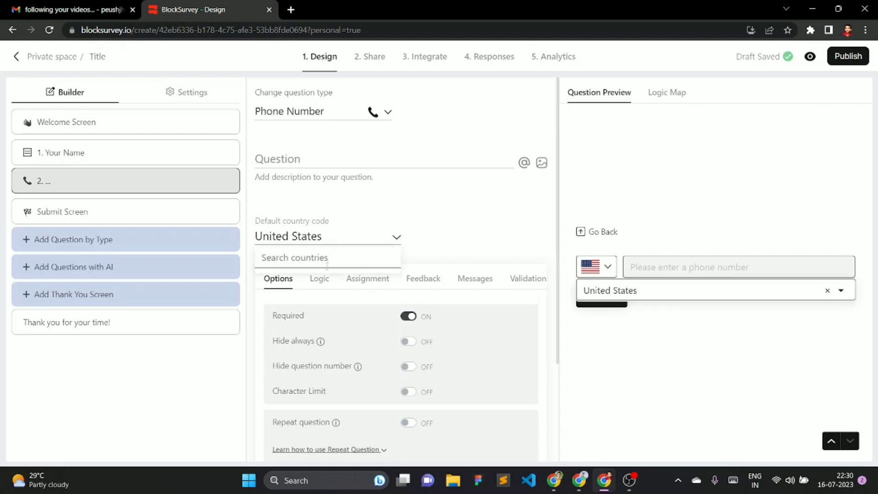
{"action": "type", "text": "indi"}
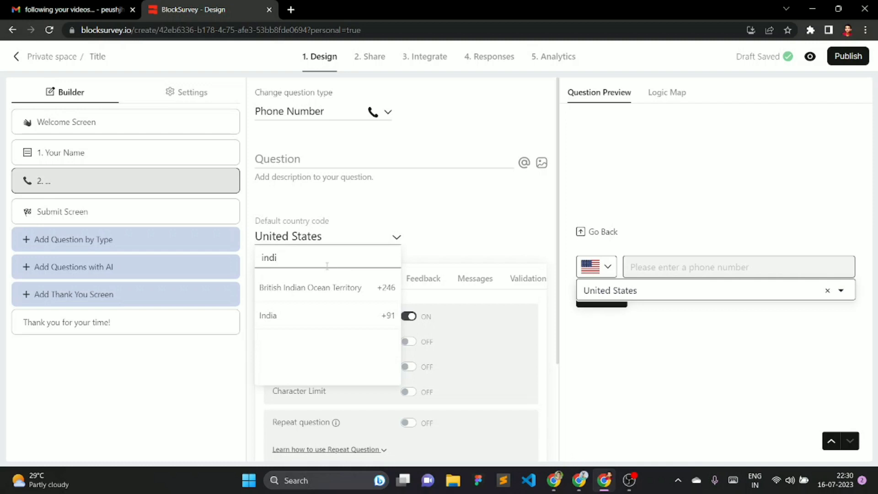
{"action": "left_click", "coordinate": [328, 316]}
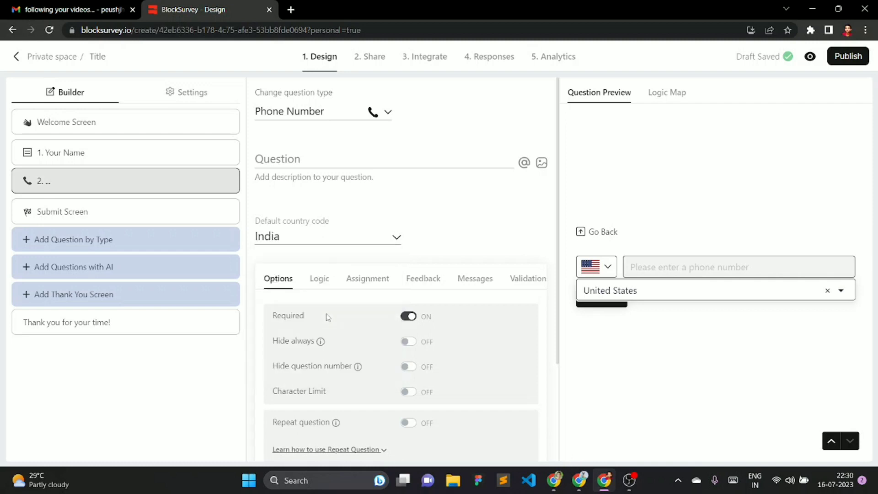
{"action": "left_click", "coordinate": [683, 266]}
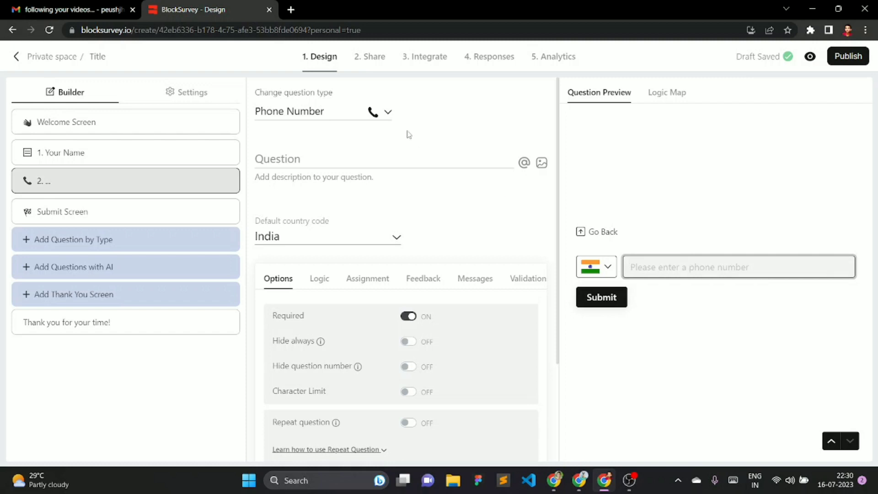
{"action": "left_click", "coordinate": [344, 179]}
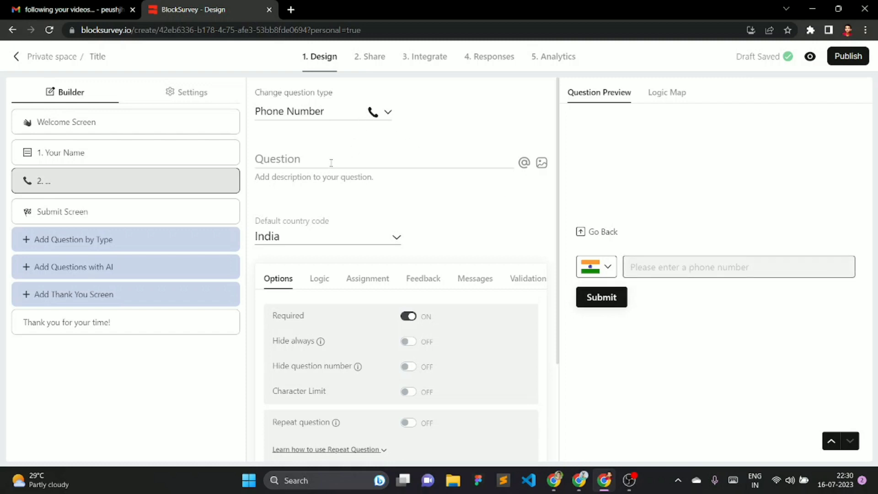
- Title question 2 'Phone Number' and keep it required after toggling Required off and on
{"action": "left_click", "coordinate": [331, 163]}
{"action": "type", "text": "Pho"}
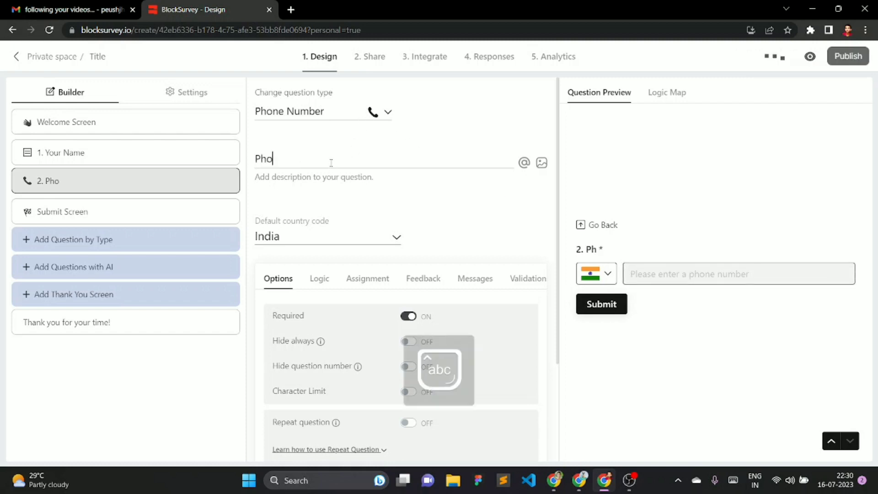
{"action": "type", "text": "ne Number"}
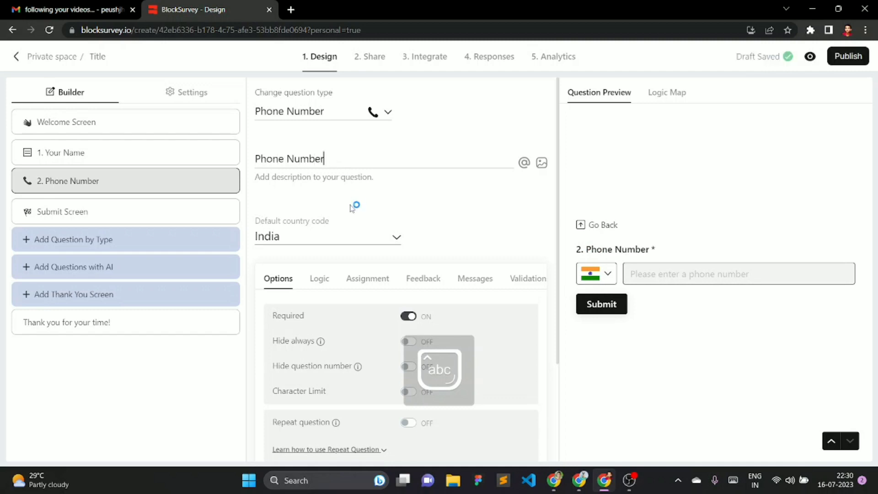
{"action": "scroll", "coordinate": [361, 212], "scroll_direction": "down", "scroll_amount": 1}
{"action": "left_click", "coordinate": [423, 257]}
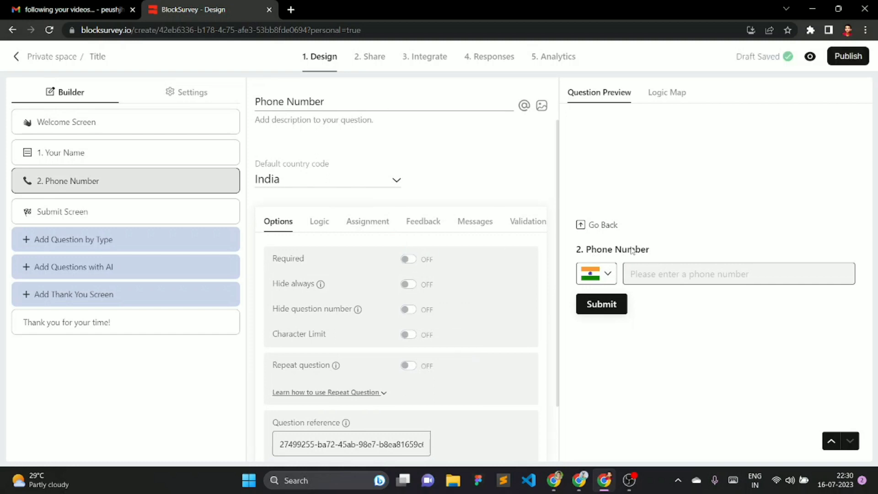
{"action": "left_click", "coordinate": [409, 260]}
- Look through the Logic and Assignment settings, then add a new question after Phone Number
{"action": "left_click", "coordinate": [323, 228]}
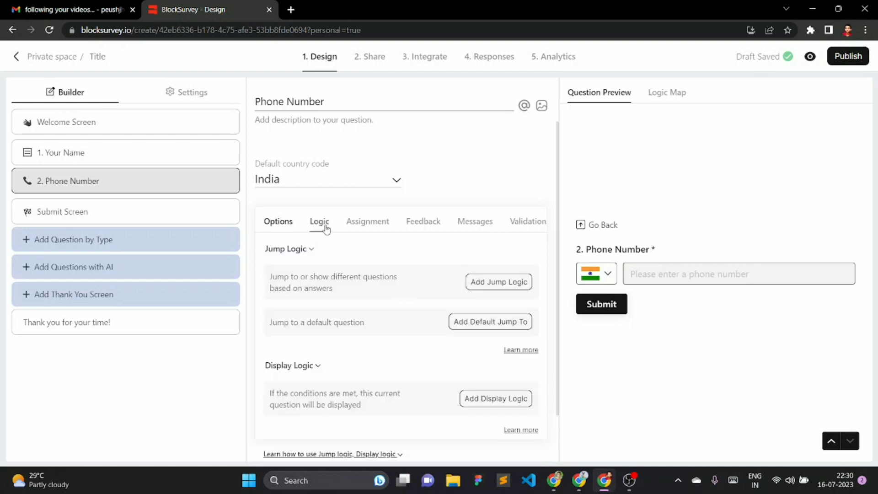
{"action": "left_click", "coordinate": [368, 224]}
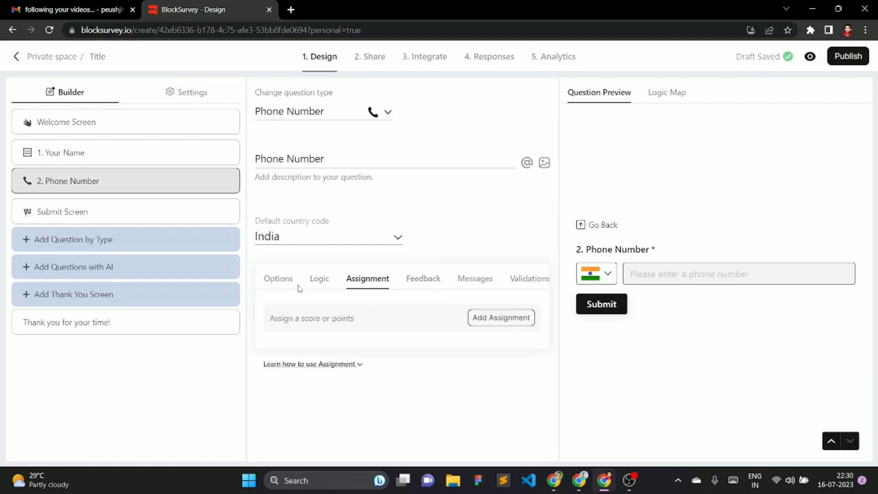
{"action": "left_click", "coordinate": [318, 280]}
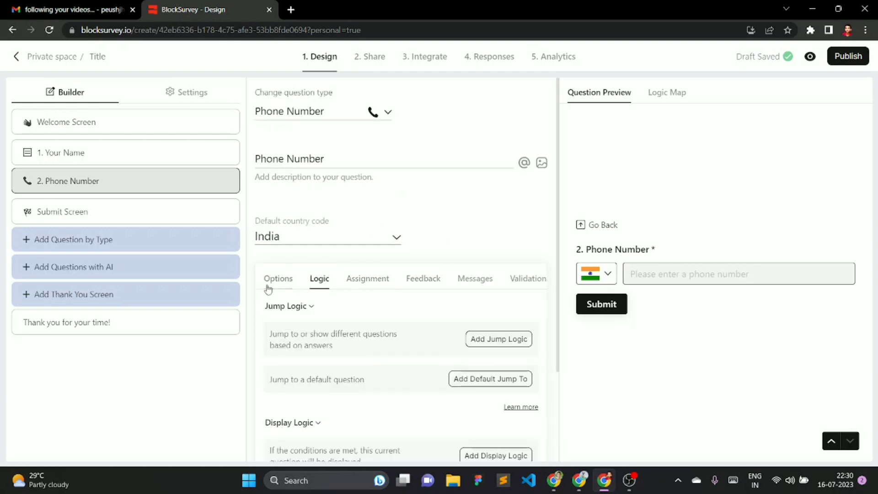
{"action": "left_click", "coordinate": [270, 283]}
{"action": "scroll", "coordinate": [328, 268], "scroll_direction": "down", "scroll_amount": 2}
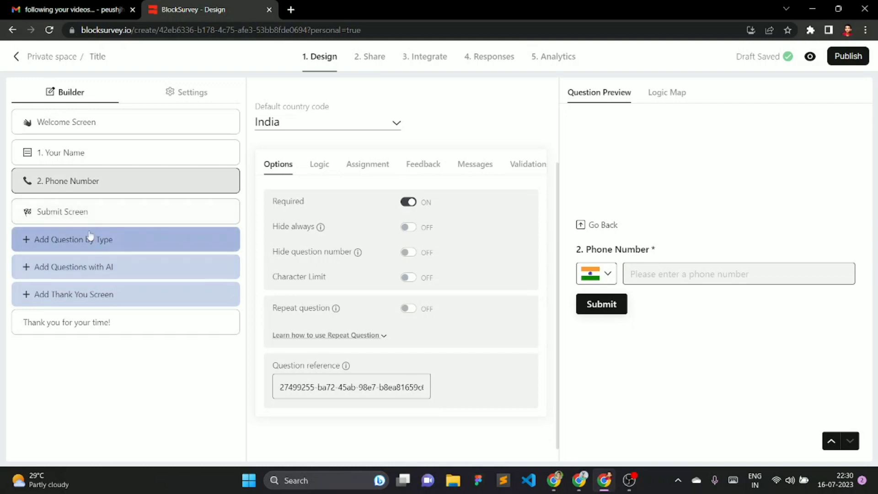
{"action": "left_click", "coordinate": [192, 181]}
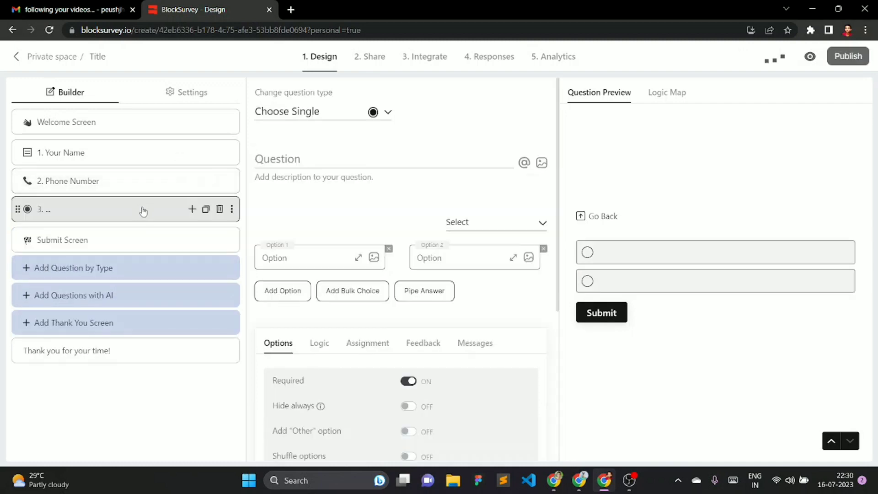
- Change question 3 to an Email question titled 'Your Email'
{"action": "left_click", "coordinate": [296, 120]}
{"action": "scroll", "coordinate": [526, 265], "scroll_direction": "down", "scroll_amount": 3}
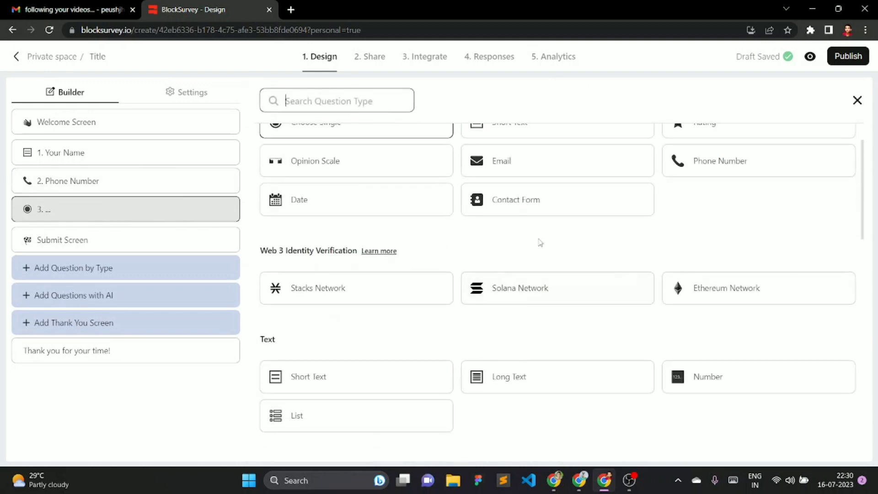
{"action": "left_click", "coordinate": [526, 167]}
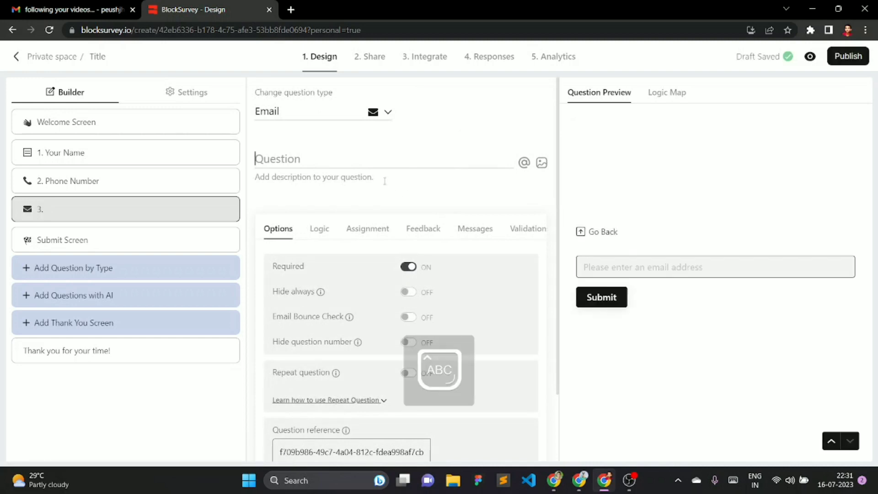
{"action": "type", "text": "Your Email"}
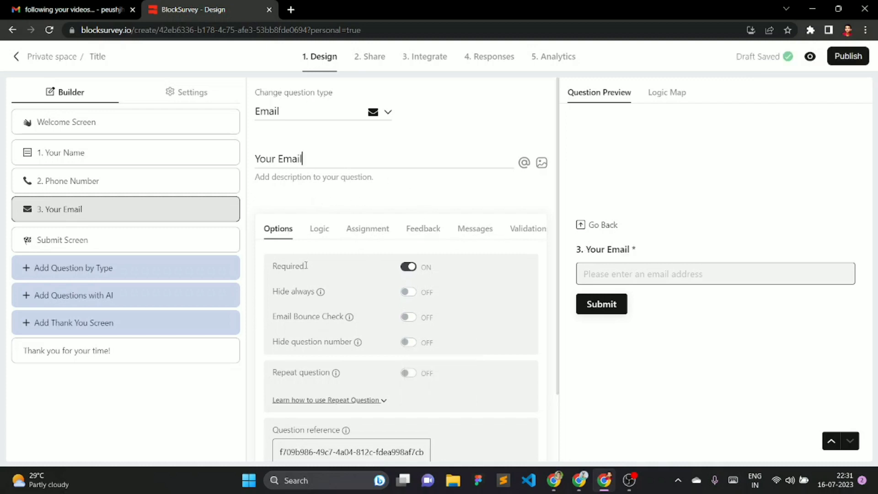
{"action": "scroll", "coordinate": [365, 281], "scroll_direction": "down", "scroll_amount": 1}
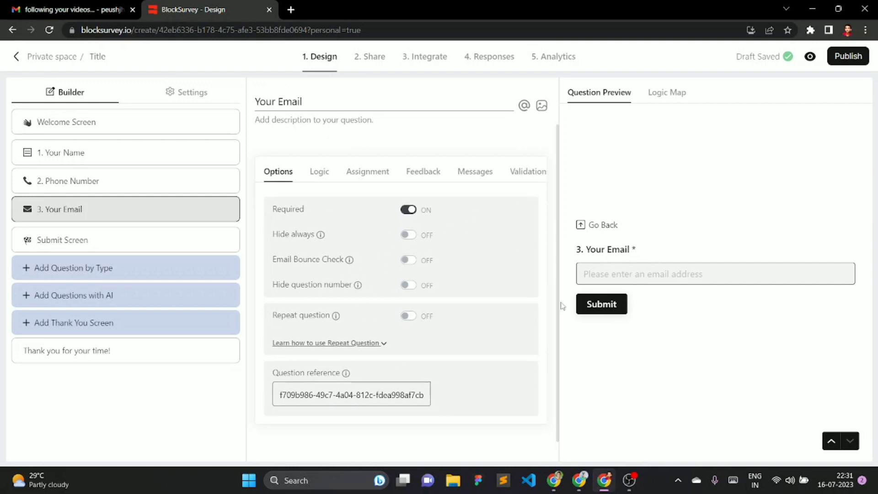
- View the Logic Map showing welcome, Your Name, Phone Number, Your Email, End and thank-you ending
{"action": "left_click", "coordinate": [672, 97]}
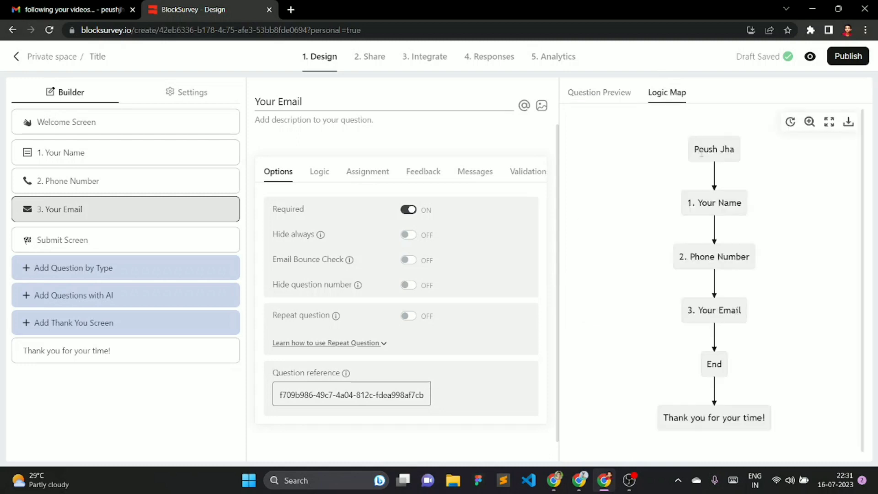
{"action": "left_click_drag", "start_coordinate": [689, 154], "coordinate": [765, 157]}
{"action": "left_click", "coordinate": [765, 157]}
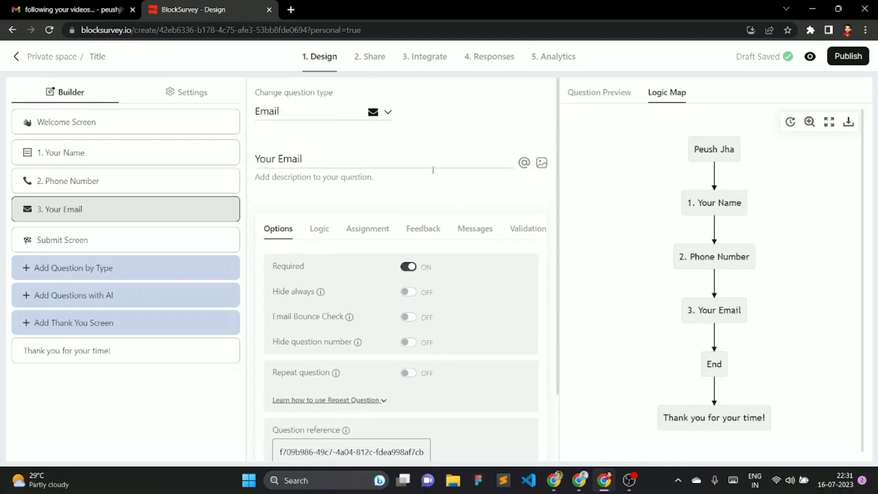
- Scroll through the available question types, then open the Submit Screen settings from the Builder list
{"action": "left_click", "coordinate": [374, 112]}
{"action": "scroll", "coordinate": [490, 272], "scroll_direction": "down", "scroll_amount": 3}
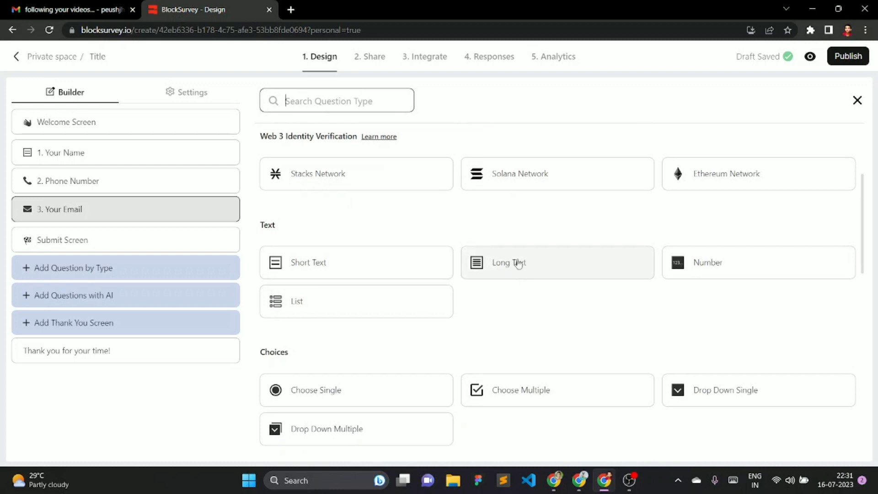
{"action": "scroll", "coordinate": [402, 314], "scroll_direction": "down", "scroll_amount": 4}
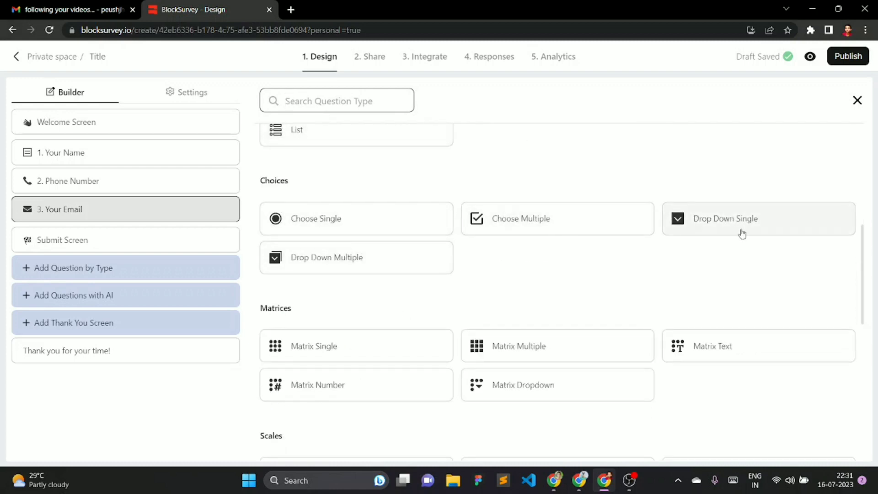
{"action": "scroll", "coordinate": [408, 332], "scroll_direction": "down", "scroll_amount": 4}
{"action": "scroll", "coordinate": [554, 309], "scroll_direction": "down", "scroll_amount": 3}
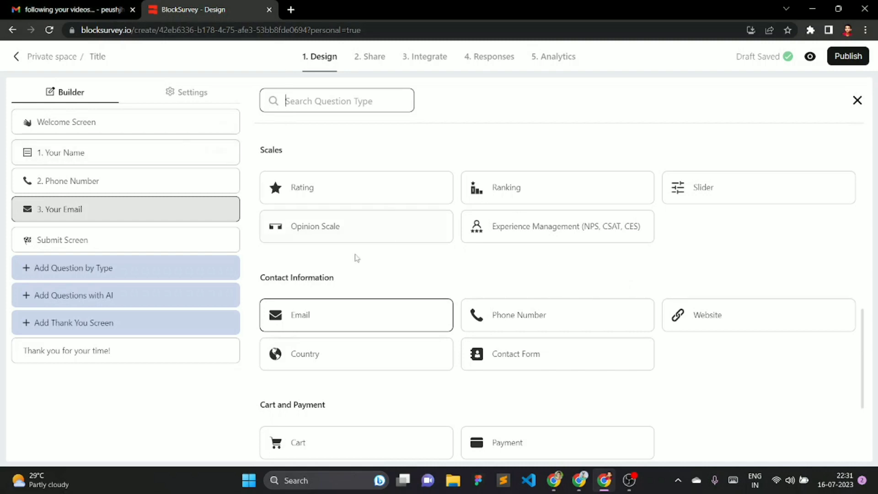
{"action": "left_click", "coordinate": [89, 240]}
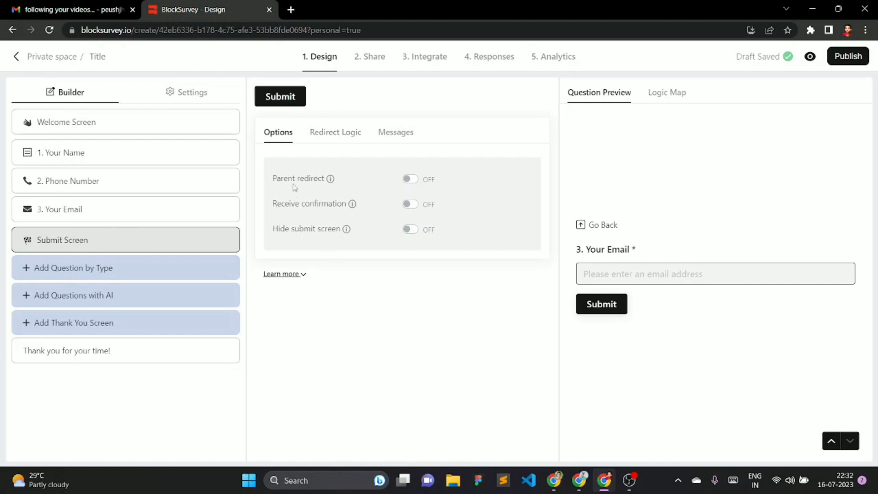
{"action": "left_click", "coordinate": [410, 180]}
{"action": "left_click", "coordinate": [410, 180]}
{"action": "left_click", "coordinate": [411, 205]}
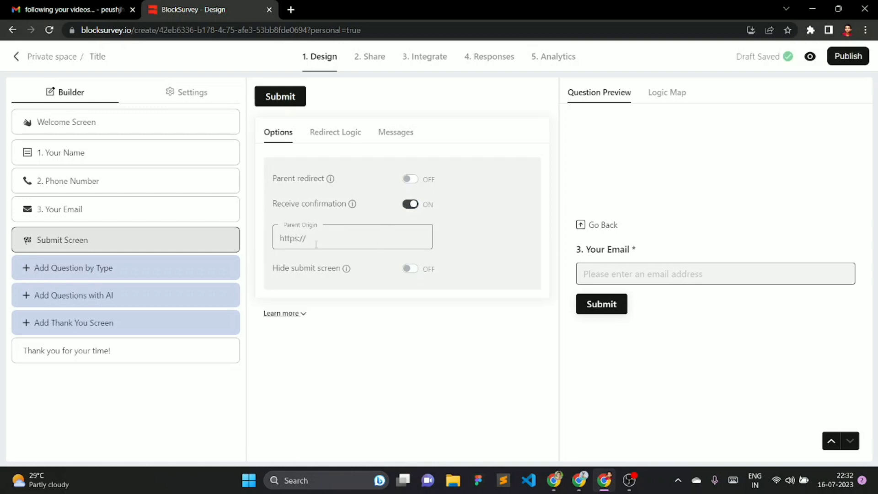
{"action": "left_click", "coordinate": [414, 207]}
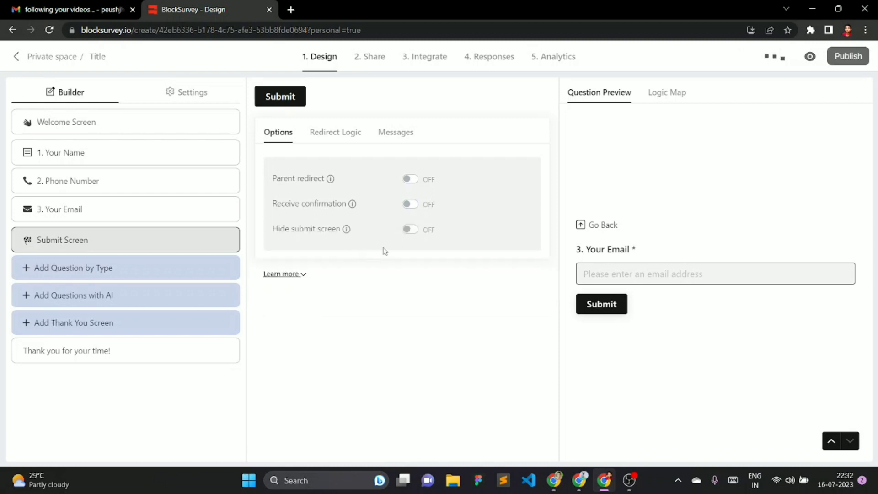
{"action": "left_click", "coordinate": [412, 232]}
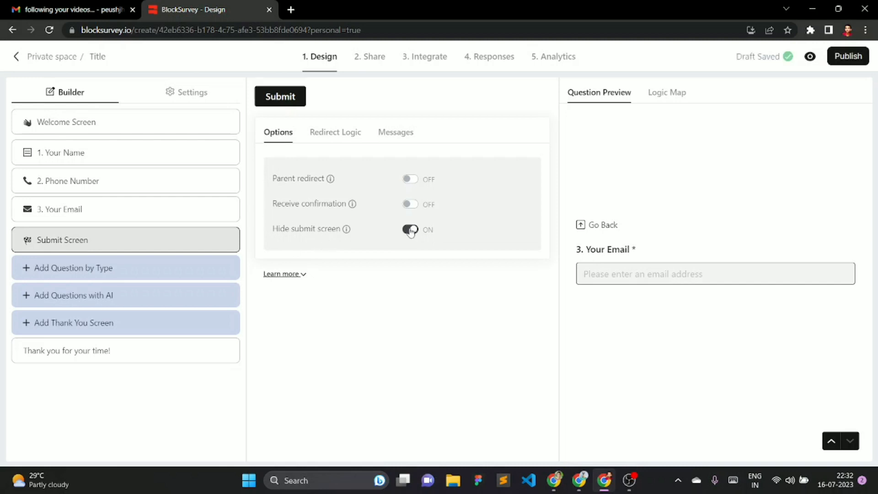
{"action": "left_click", "coordinate": [412, 231]}
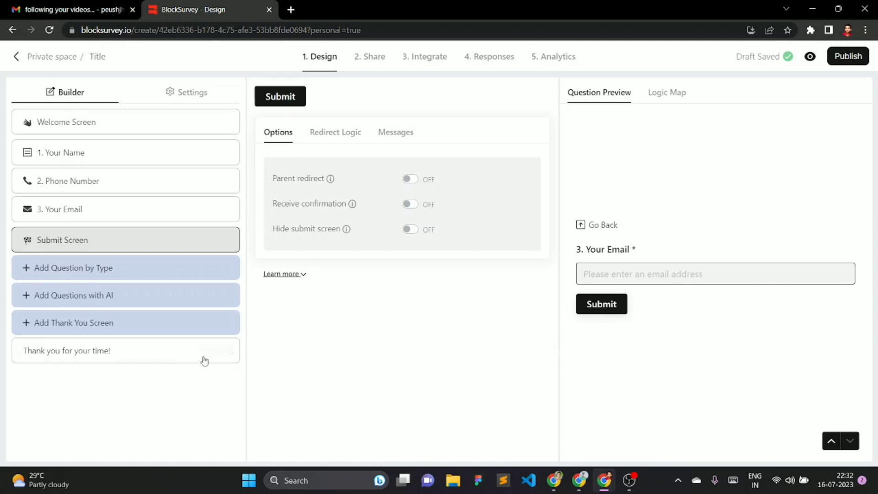
- In Create with AI, write a prompt requesting a survey for growing a digital marketing company
{"action": "left_click", "coordinate": [101, 302]}
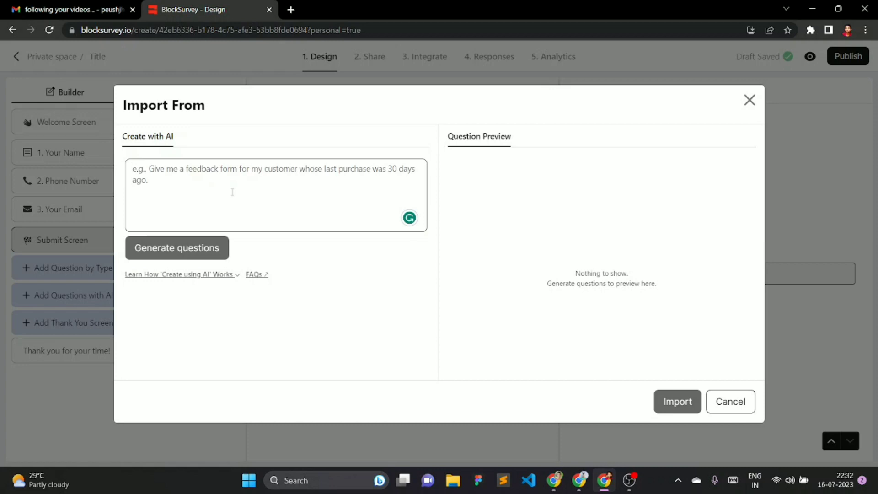
{"action": "type", "text": "create a or"}
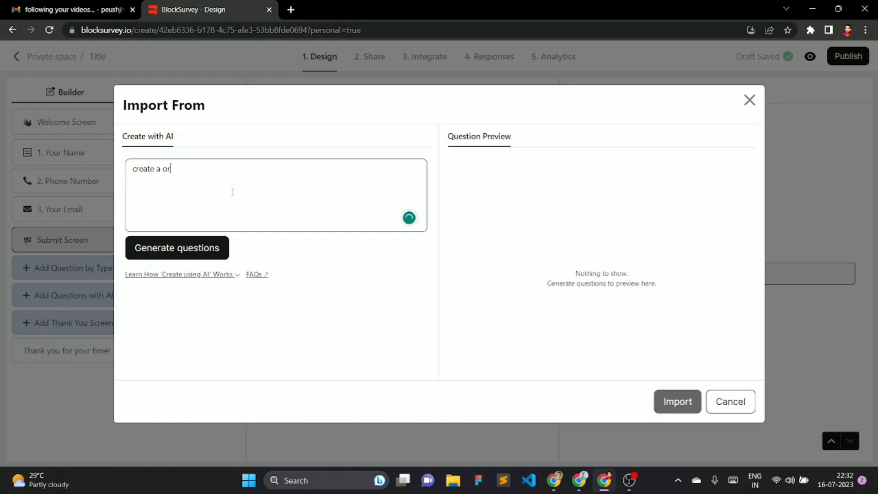
{"action": "type", "text": "m or my company market serve"}
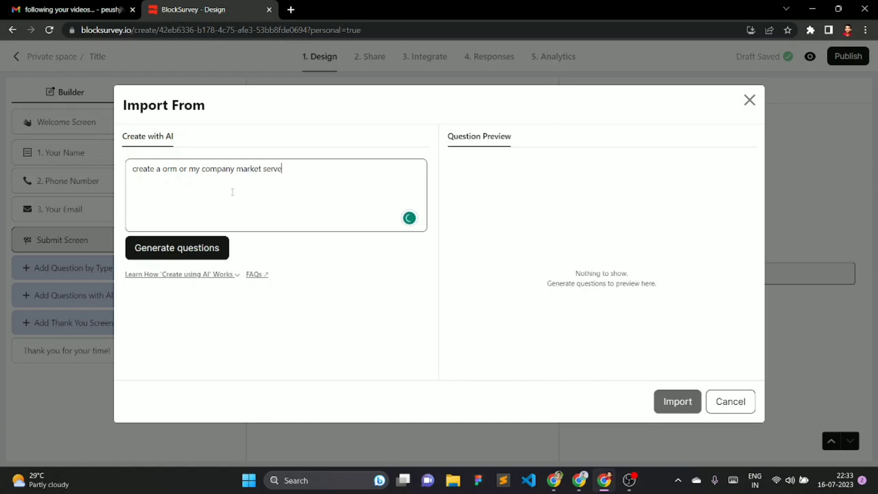
{"action": "type", "text": "that help to grow oy"}
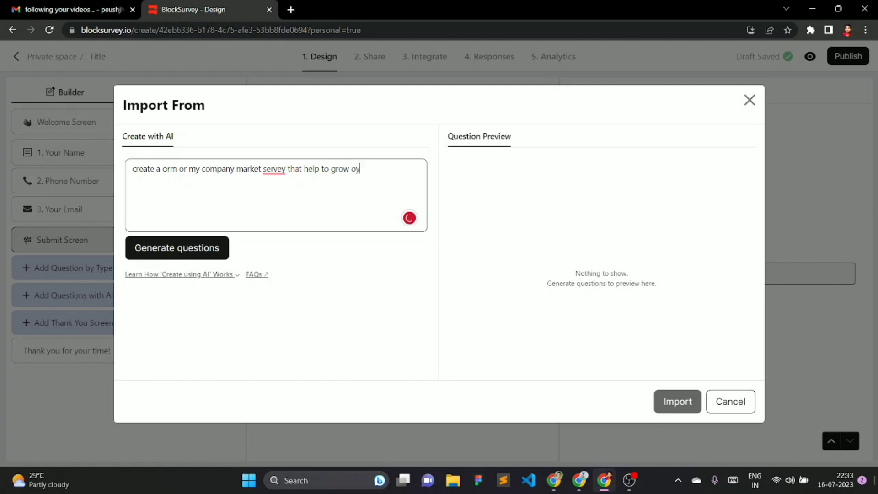
{"action": "key", "text": "BackSpace"}
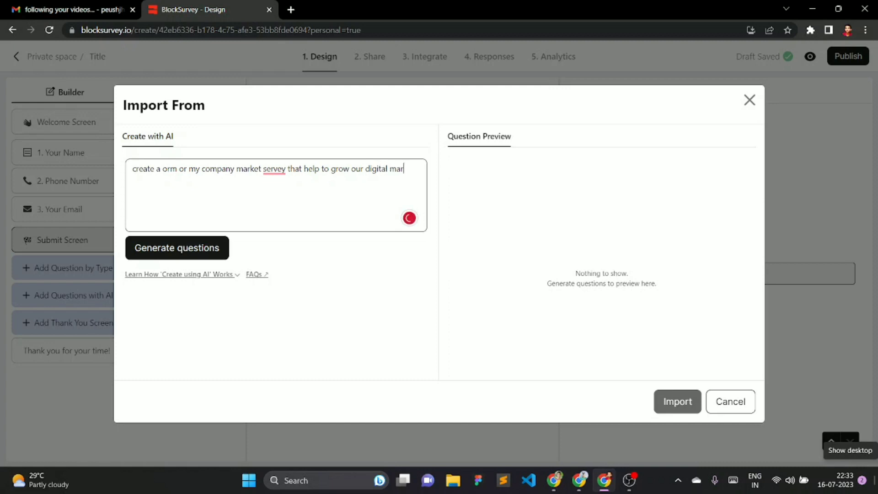
{"action": "type", "text": "ng company"}
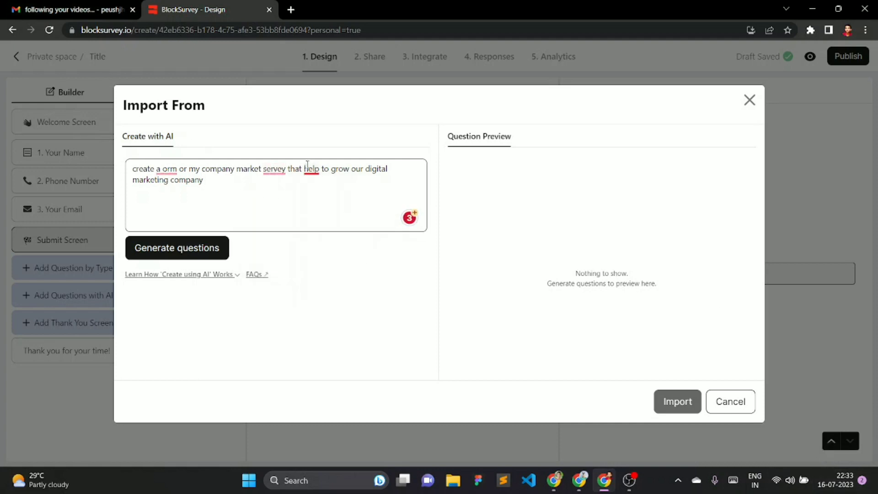
- Fix 'servey' to 'survey' and 'orm' to 'form', generate questions, and tick the digital marketing services question
{"action": "mouse_move", "coordinate": [275, 170]}
{"action": "left_click", "coordinate": [277, 202]}
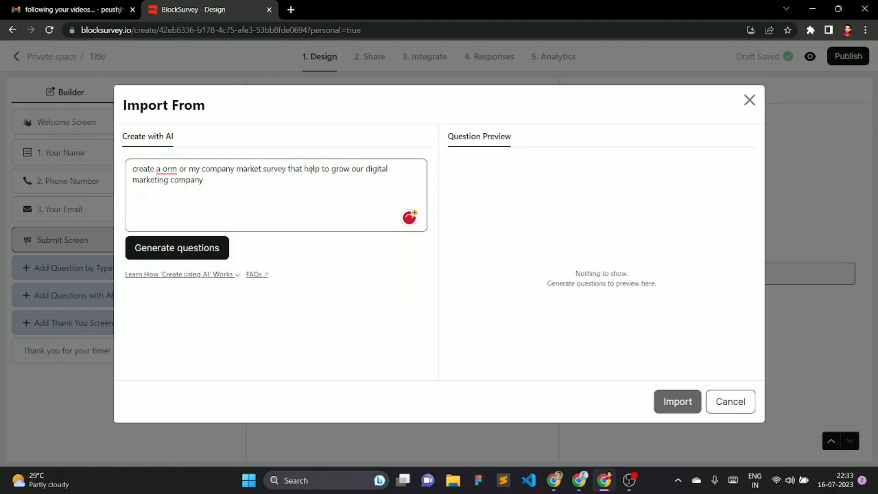
{"action": "mouse_move", "coordinate": [170, 174]}
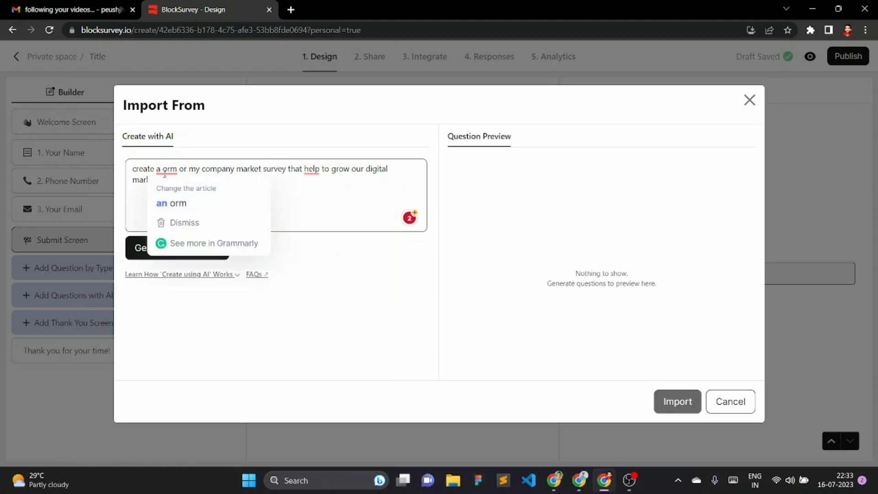
{"action": "left_click", "coordinate": [165, 173]}
{"action": "type", "text": "f"}
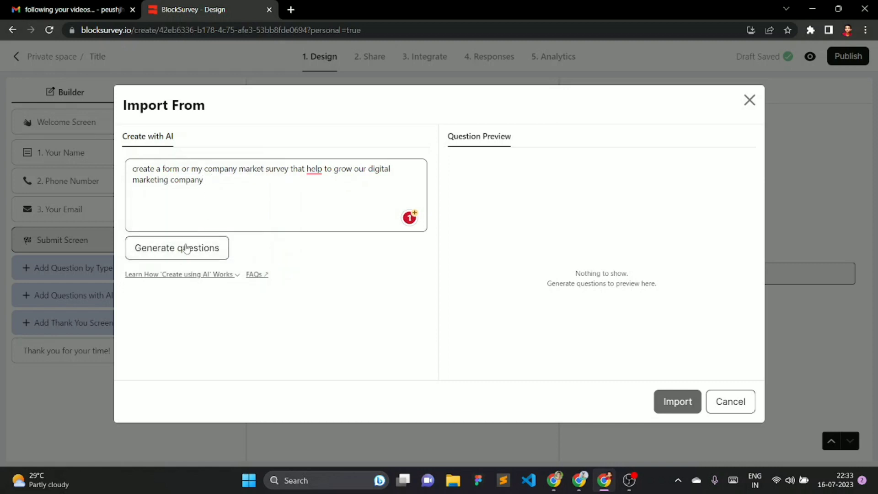
{"action": "left_click", "coordinate": [182, 247]}
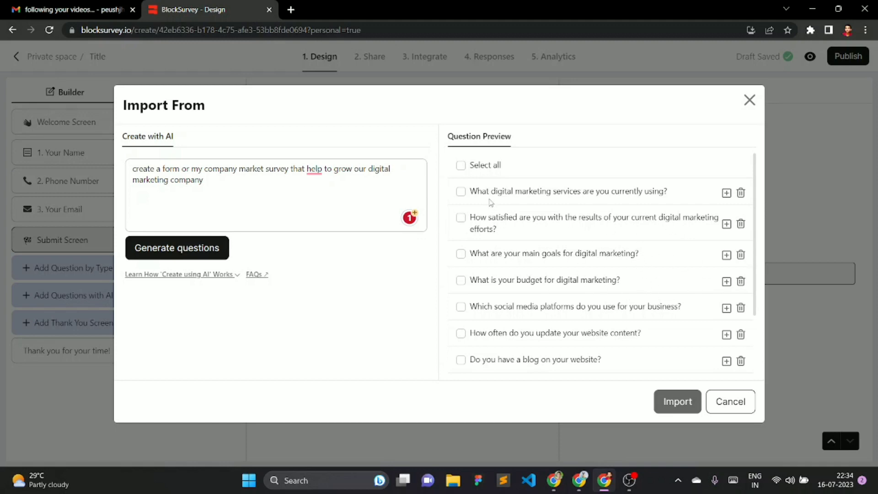
{"action": "left_click", "coordinate": [461, 192]}
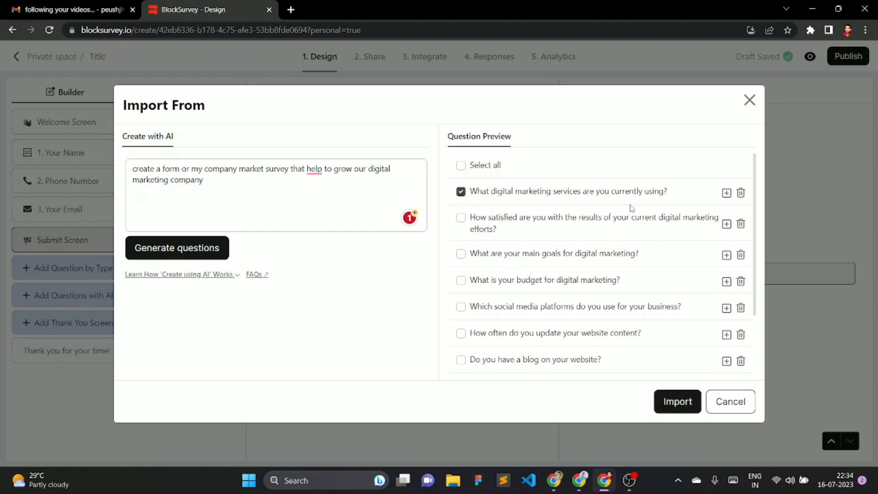
- Tick the goals, budget, social media, blog and engaging-content questions and import them into the survey
{"action": "left_click", "coordinate": [726, 193]}
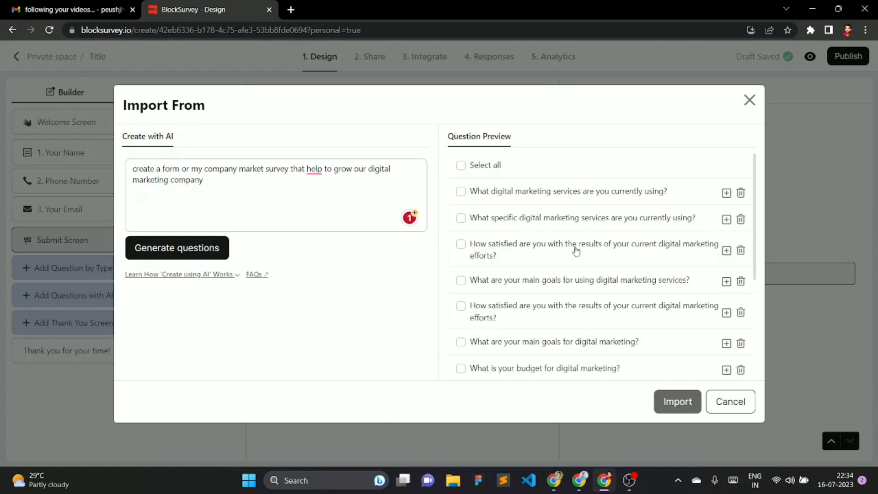
{"action": "scroll", "coordinate": [521, 267], "scroll_direction": "down", "scroll_amount": 3}
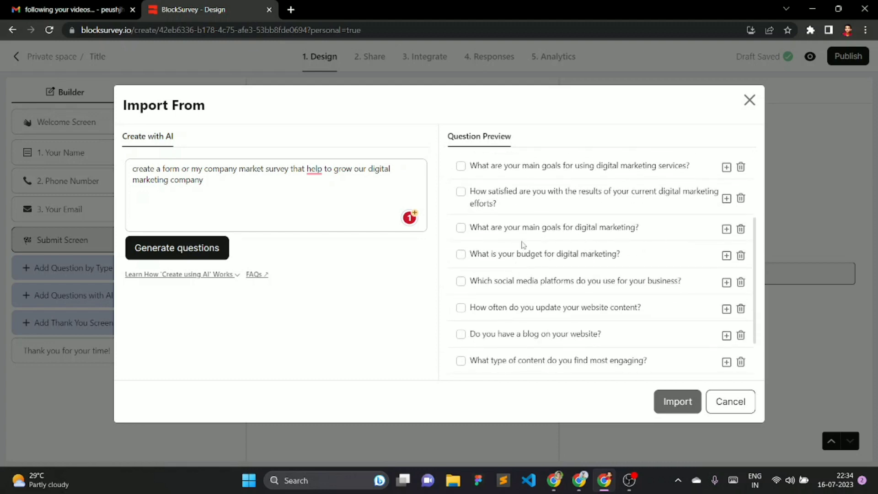
{"action": "left_click", "coordinate": [461, 229]}
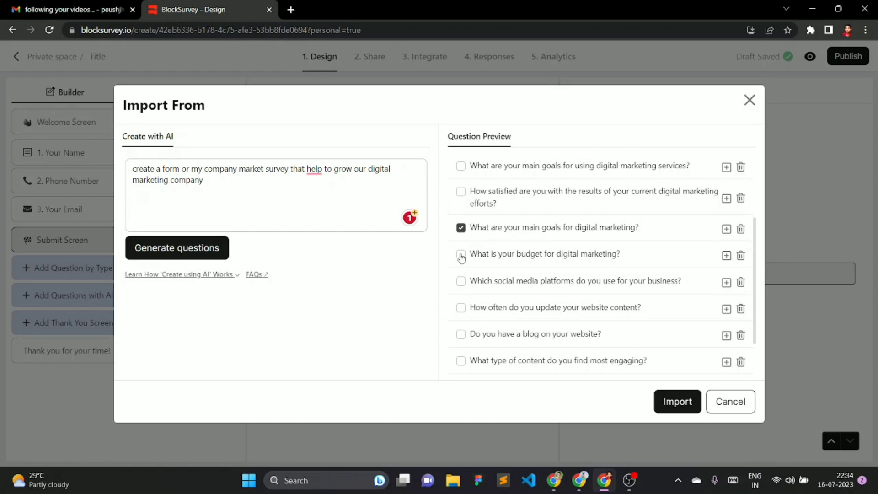
{"action": "left_click", "coordinate": [461, 255]}
{"action": "left_click", "coordinate": [461, 283]}
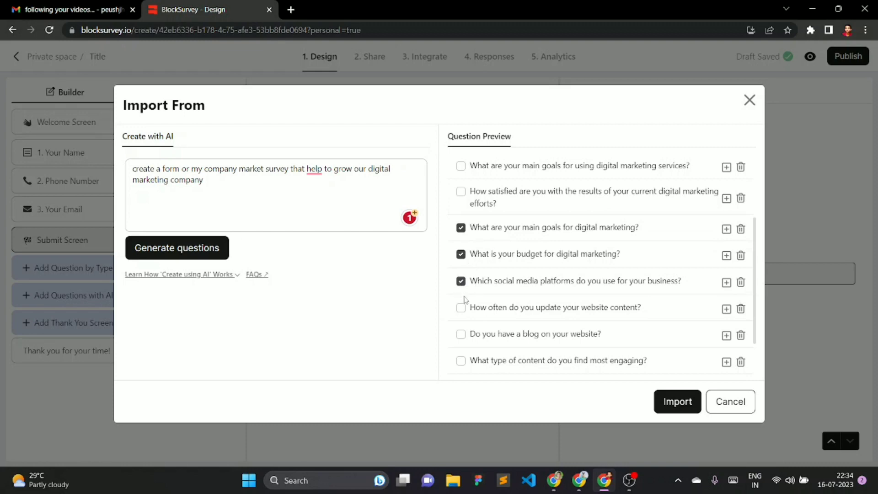
{"action": "left_click", "coordinate": [461, 338]}
{"action": "scroll", "coordinate": [461, 338], "scroll_direction": "down", "scroll_amount": 2}
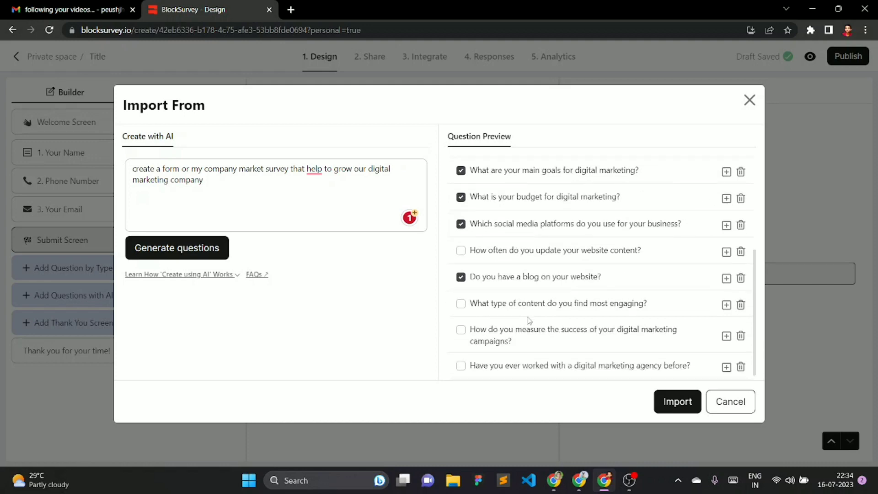
{"action": "left_click", "coordinate": [461, 304]}
{"action": "scroll", "coordinate": [606, 267], "scroll_direction": "down", "scroll_amount": 1}
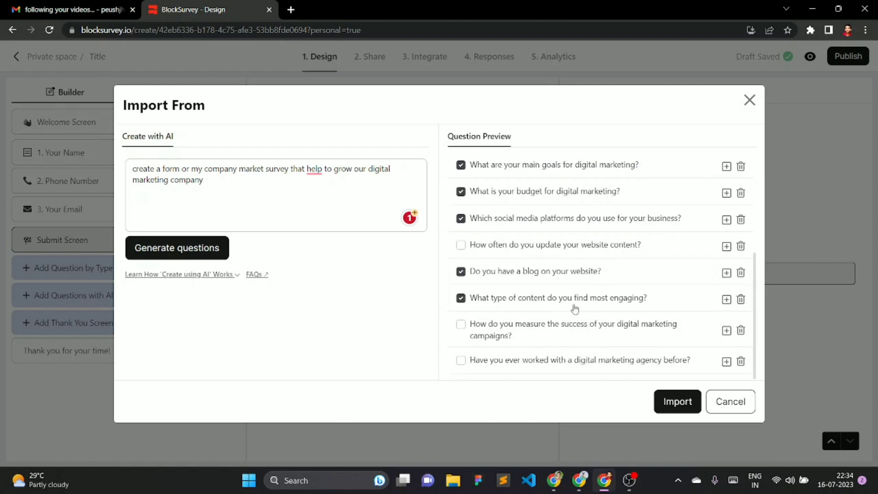
{"action": "scroll", "coordinate": [546, 258], "scroll_direction": "up", "scroll_amount": 5}
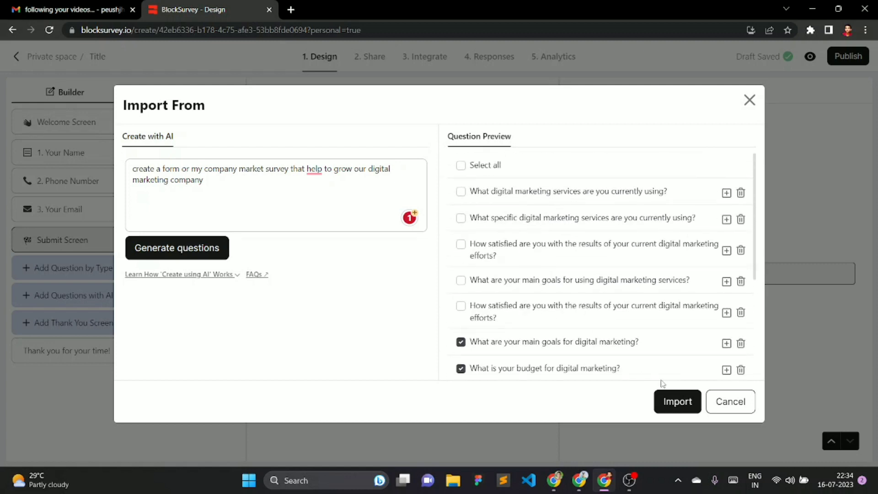
{"action": "left_click", "coordinate": [670, 405]}
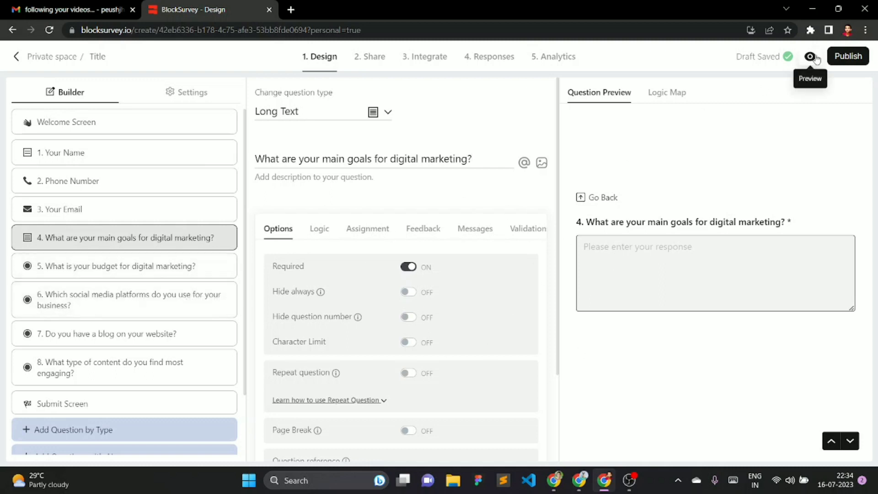
- Preview the survey from its welcome screen and switch to the one-page Classic layout
{"action": "left_click", "coordinate": [814, 57]}
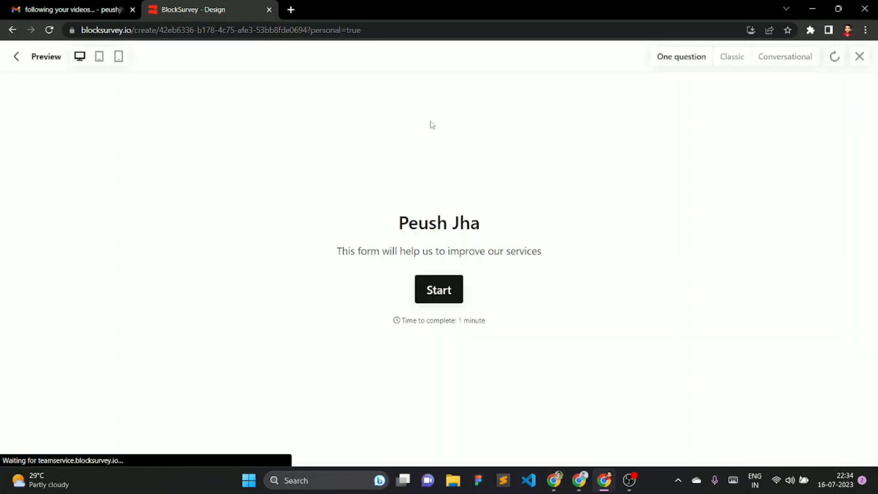
{"action": "left_click", "coordinate": [453, 295]}
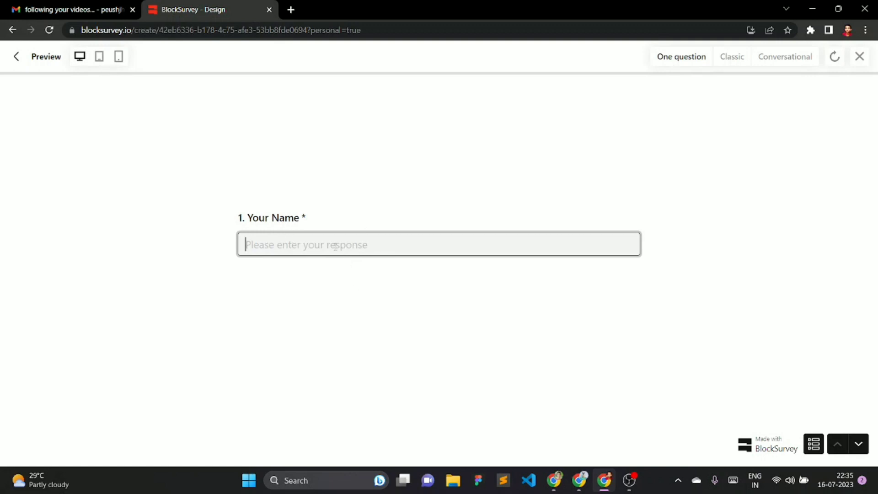
{"action": "left_click", "coordinate": [859, 444]}
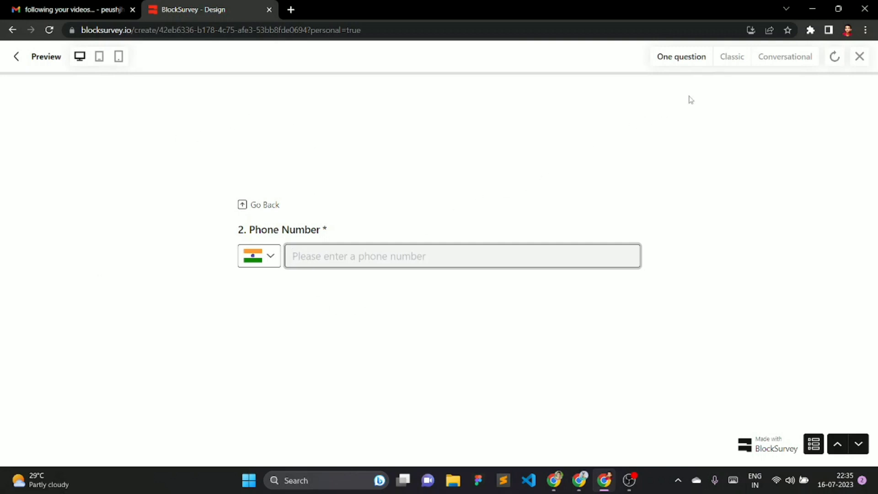
{"action": "left_click", "coordinate": [732, 58]}
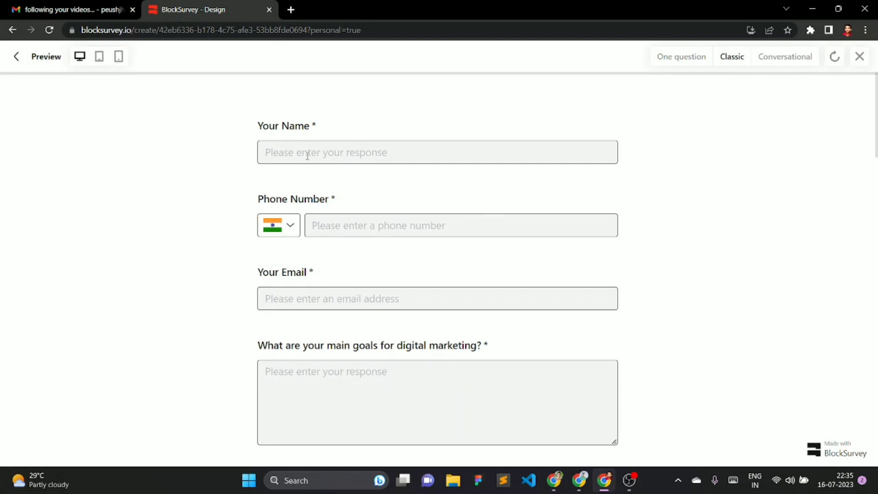
- Answer the budget question with $10,000 - $20,000 in the Classic preview
{"action": "scroll", "coordinate": [507, 234], "scroll_direction": "down", "scroll_amount": 6}
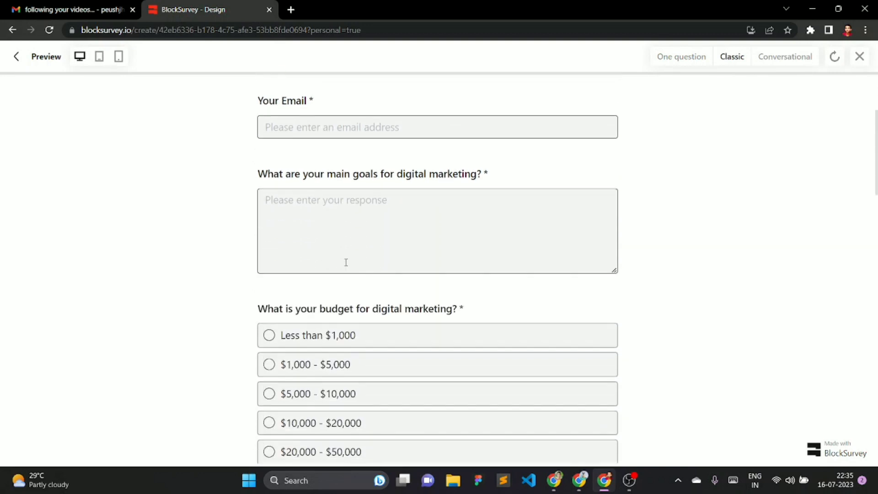
{"action": "left_click_drag", "start_coordinate": [242, 197], "coordinate": [471, 202]}
{"action": "left_click", "coordinate": [402, 258]}
{"action": "left_click", "coordinate": [402, 281]}
{"action": "left_click", "coordinate": [393, 256]}
{"action": "left_click", "coordinate": [377, 317]}
- Pick Facebook as the social media platform and answer No to the blog question
{"action": "scroll", "coordinate": [371, 314], "scroll_direction": "down", "scroll_amount": 2}
{"action": "scroll", "coordinate": [367, 309], "scroll_direction": "down", "scroll_amount": 2}
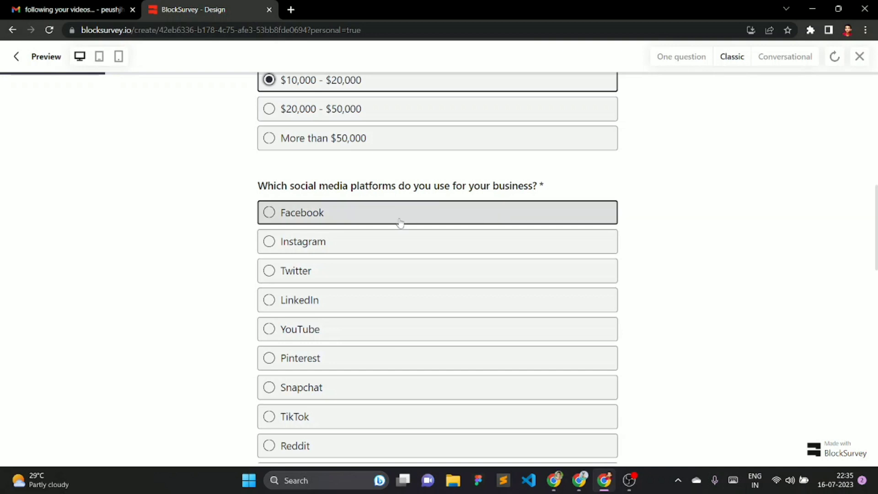
{"action": "scroll", "coordinate": [287, 179], "scroll_direction": "down", "scroll_amount": 2}
{"action": "scroll", "coordinate": [304, 265], "scroll_direction": "up", "scroll_amount": 1}
{"action": "scroll", "coordinate": [303, 265], "scroll_direction": "up", "scroll_amount": 1}
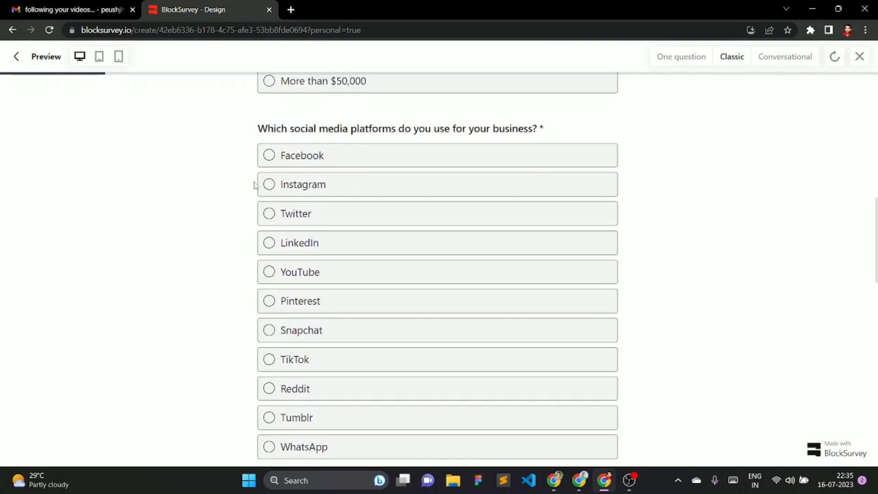
{"action": "left_click", "coordinate": [269, 183]}
{"action": "left_click", "coordinate": [273, 213]}
{"action": "left_click", "coordinate": [279, 245]}
{"action": "left_click", "coordinate": [302, 156]}
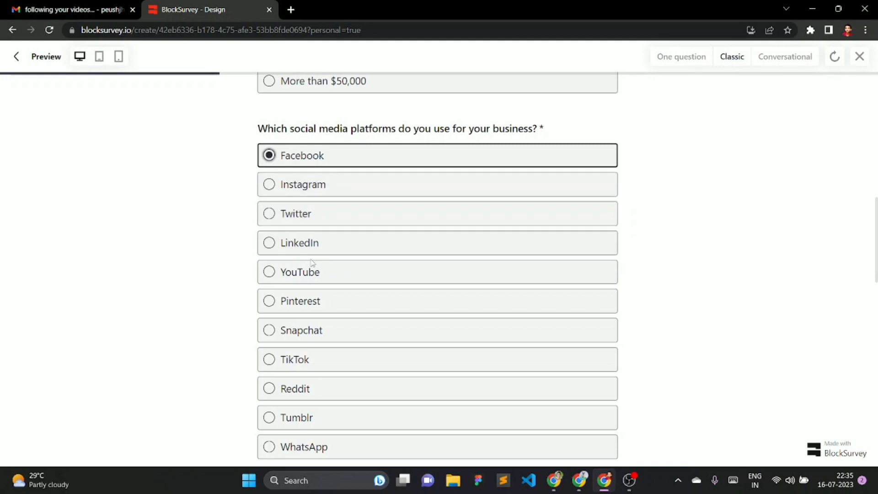
{"action": "scroll", "coordinate": [392, 259], "scroll_direction": "down", "scroll_amount": 6}
{"action": "scroll", "coordinate": [393, 260], "scroll_direction": "down", "scroll_amount": 6}
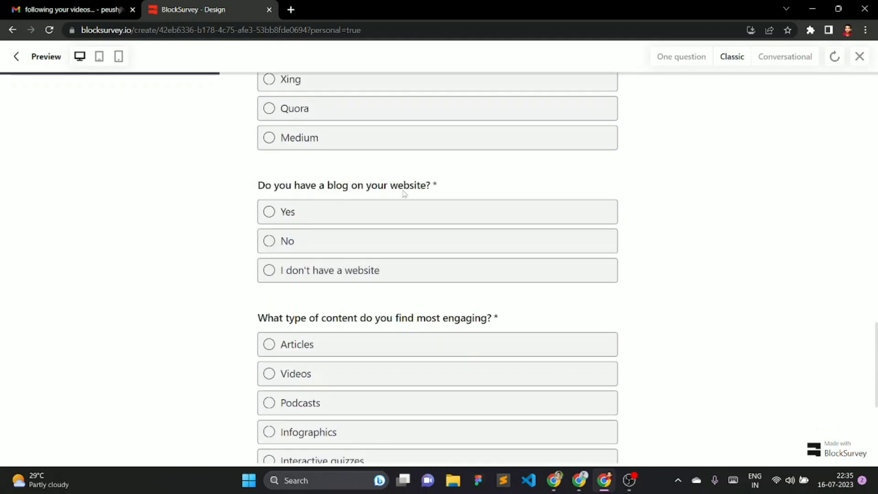
{"action": "left_click", "coordinate": [270, 241]}
- Choose Infographics as the most engaging content and submit, which fails on the required contact fields
{"action": "scroll", "coordinate": [270, 274], "scroll_direction": "down", "scroll_amount": 3}
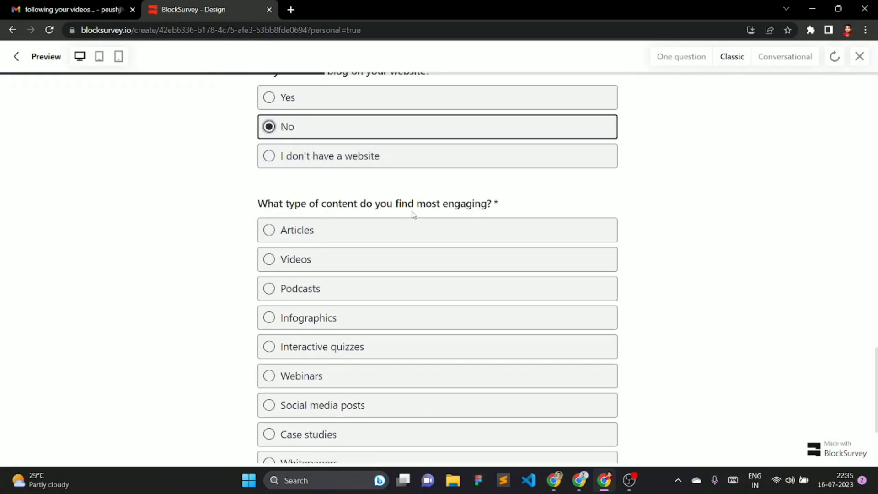
{"action": "left_click", "coordinate": [336, 256]}
{"action": "left_click", "coordinate": [331, 293]}
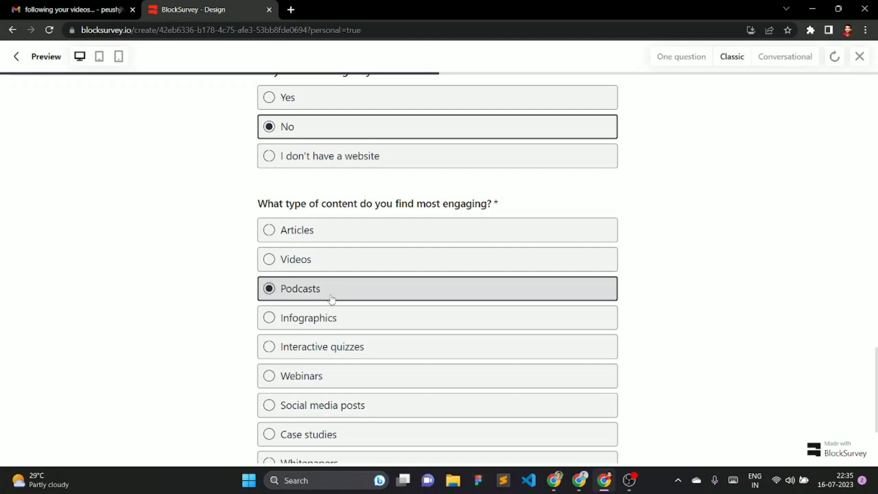
{"action": "left_click", "coordinate": [333, 320]}
{"action": "scroll", "coordinate": [352, 297], "scroll_direction": "down", "scroll_amount": 3}
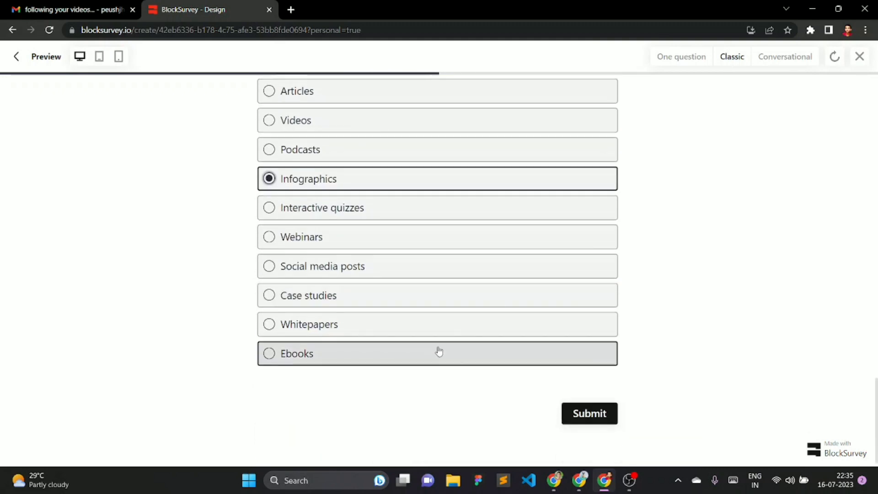
{"action": "left_click", "coordinate": [591, 414]}
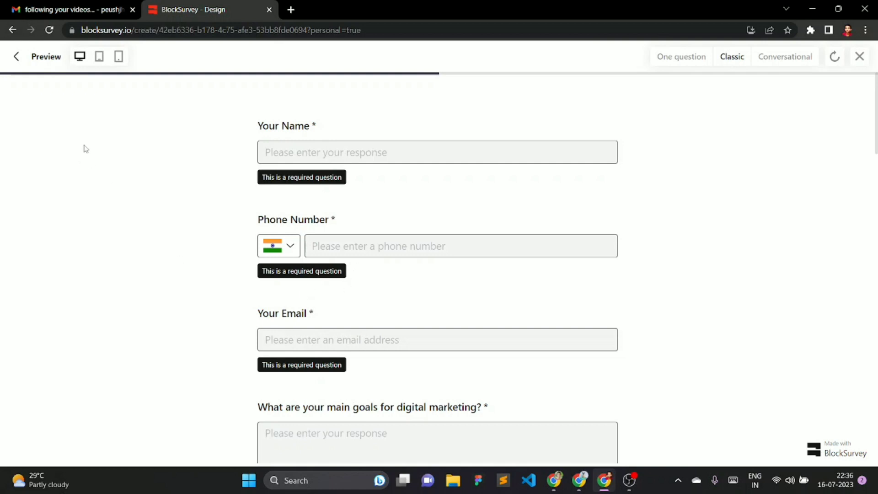
- Check the form preview at tablet and mobile widths, then close the preview
{"action": "left_click", "coordinate": [99, 57]}
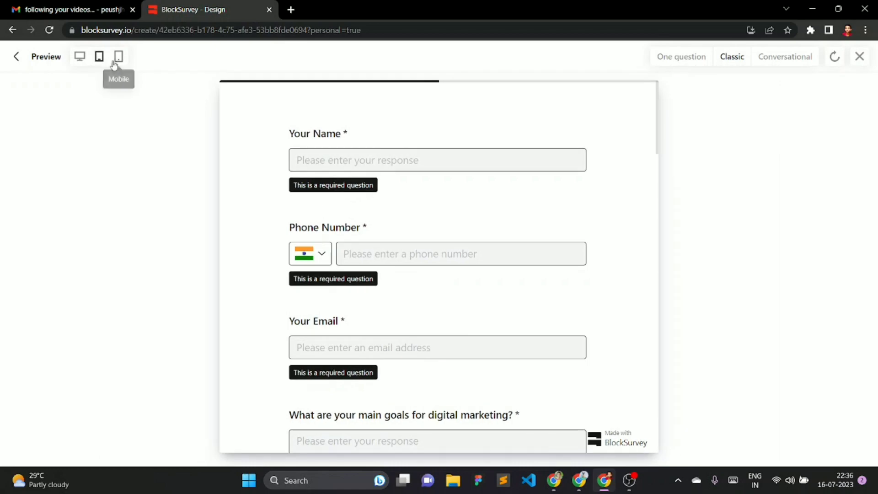
{"action": "left_click", "coordinate": [117, 59]}
{"action": "scroll", "coordinate": [500, 255], "scroll_direction": "down", "scroll_amount": 9}
{"action": "scroll", "coordinate": [501, 307], "scroll_direction": "up", "scroll_amount": 7}
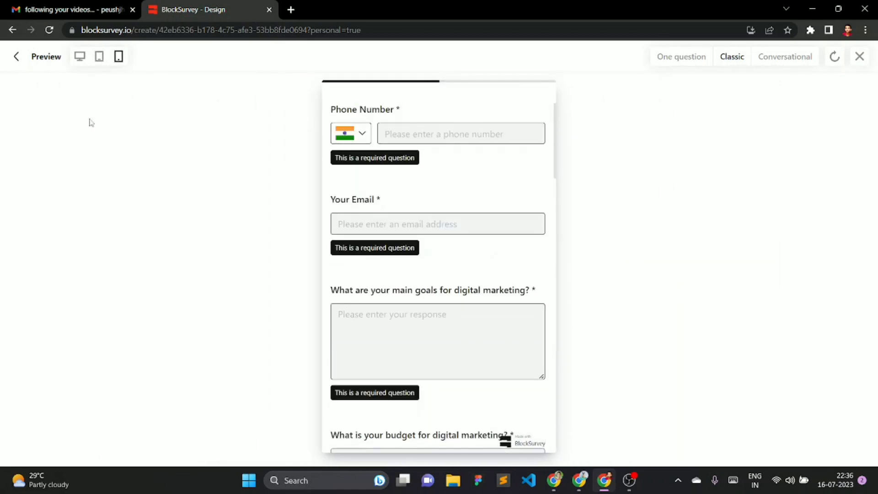
{"action": "left_click", "coordinate": [16, 56]}
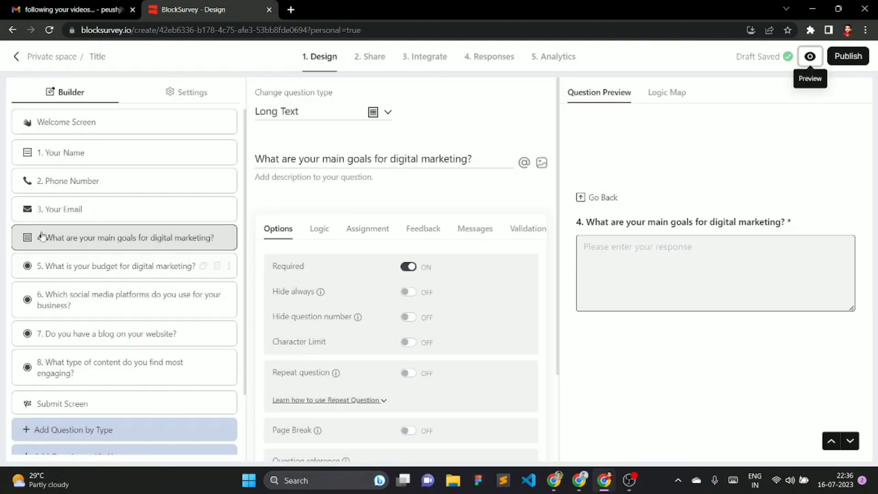
- Open the Share page, with the blocksurvey.io domain ready for publishing
{"action": "scroll", "coordinate": [154, 282], "scroll_direction": "down", "scroll_amount": 2}
{"action": "scroll", "coordinate": [145, 289], "scroll_direction": "up", "scroll_amount": 1}
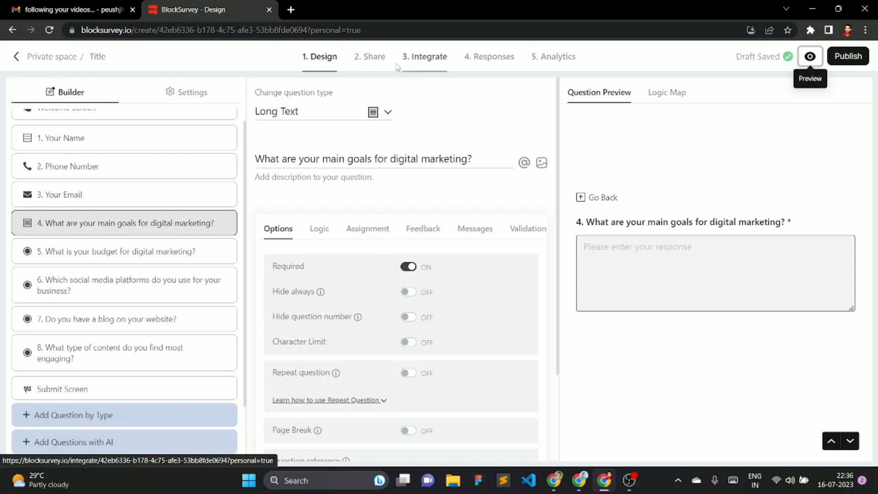
{"action": "left_click", "coordinate": [370, 56]}
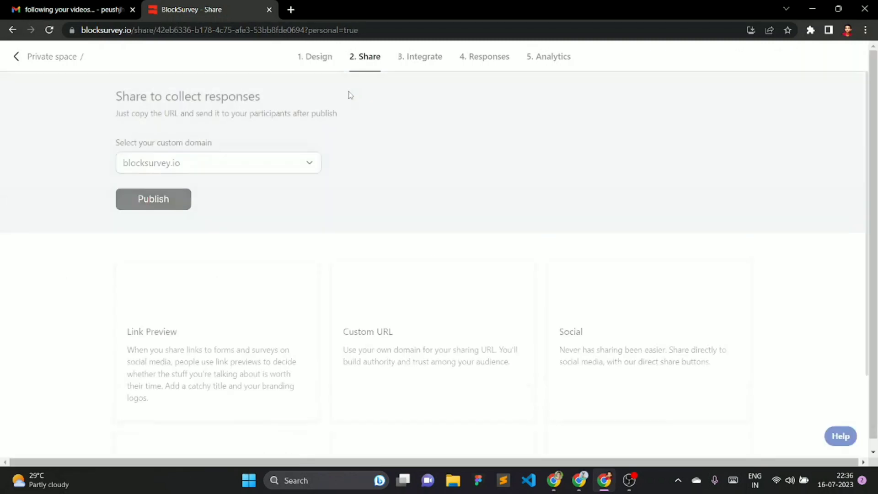
- Keep blocksurvey.io as the custom domain and publish the survey
{"action": "left_click", "coordinate": [178, 168]}
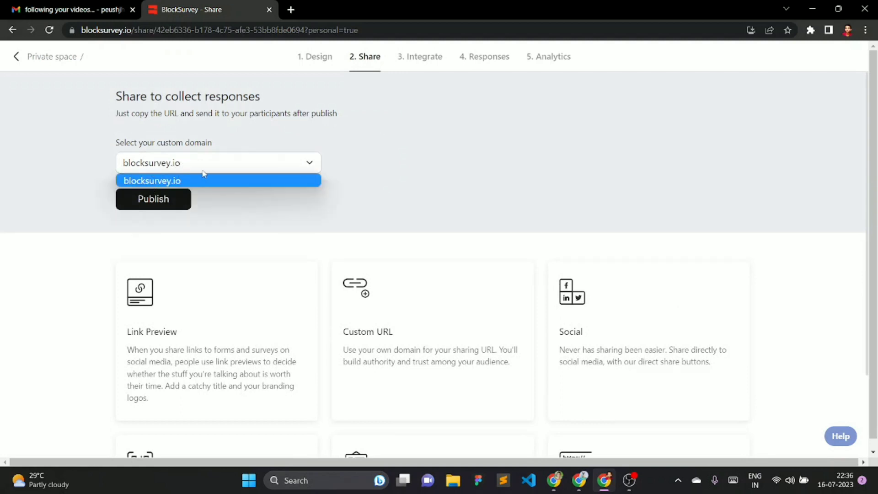
{"action": "left_click", "coordinate": [202, 172]}
{"action": "scroll", "coordinate": [281, 176], "scroll_direction": "down", "scroll_amount": 3}
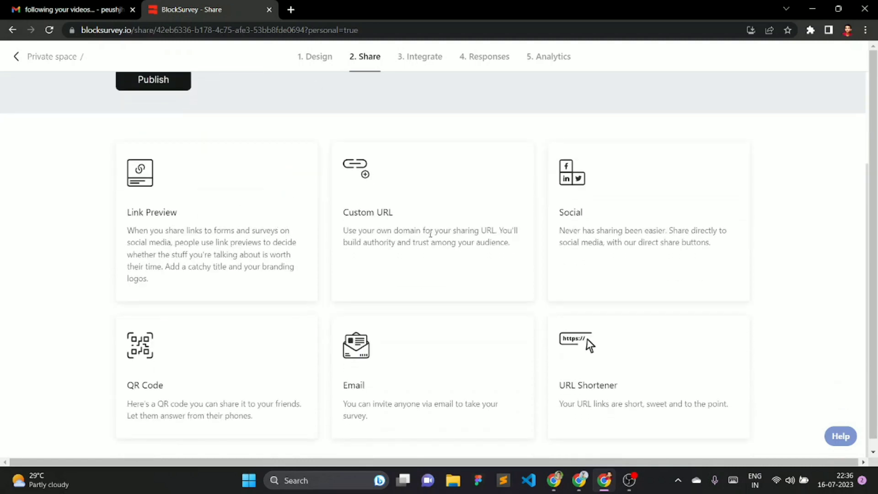
{"action": "scroll", "coordinate": [172, 197], "scroll_direction": "up", "scroll_amount": 3}
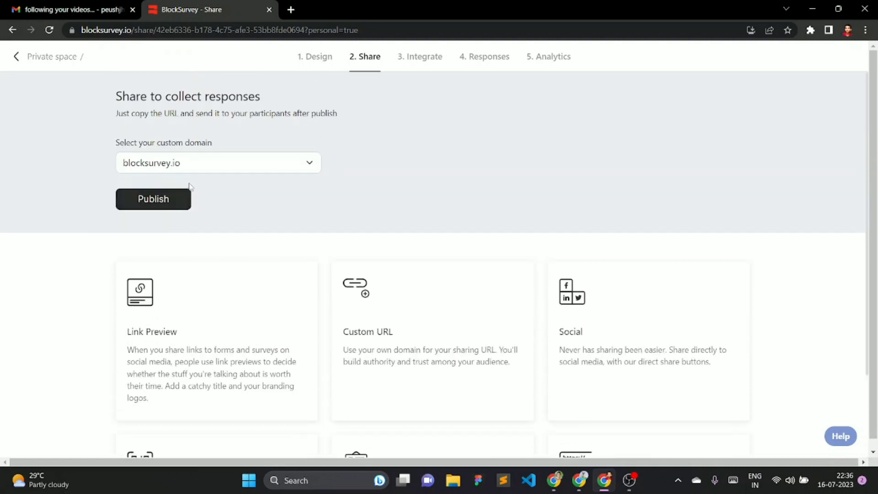
{"action": "left_click", "coordinate": [179, 196]}
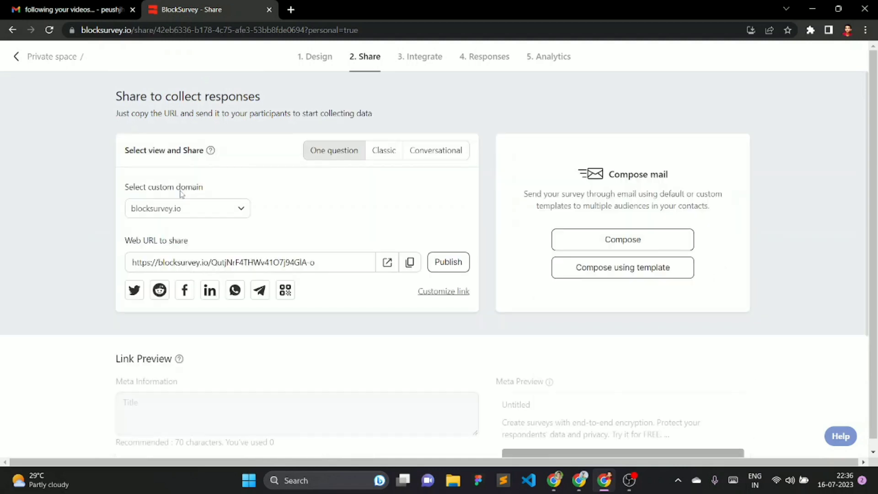
- Open the live survey in a new tab, then return to the Share page
{"action": "left_click", "coordinate": [234, 212]}
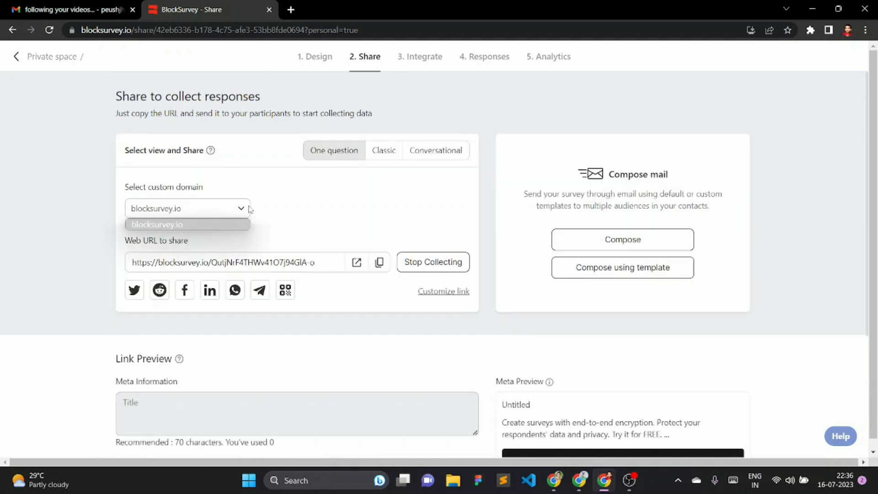
{"action": "left_click", "coordinate": [318, 212]}
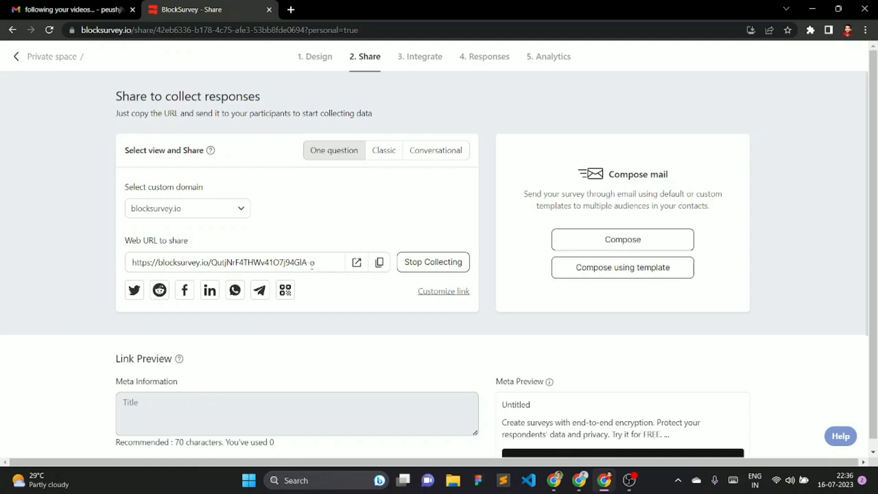
{"action": "left_click", "coordinate": [357, 262]}
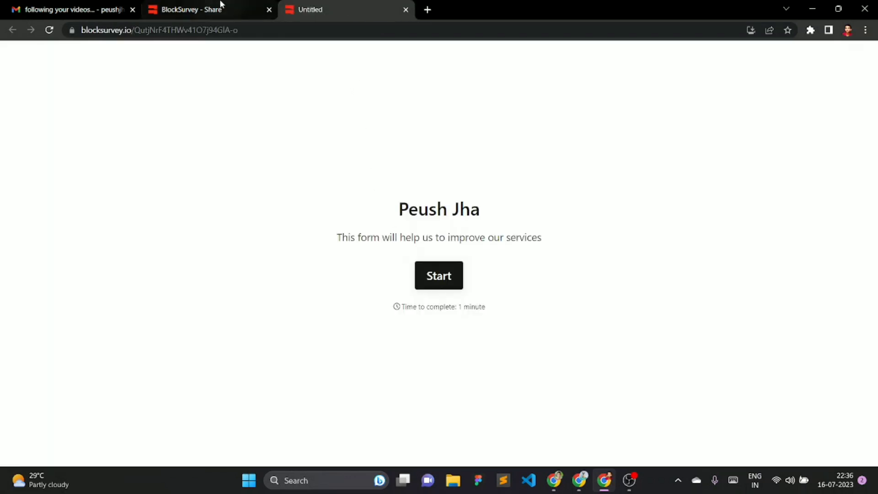
{"action": "left_click", "coordinate": [222, 7]}
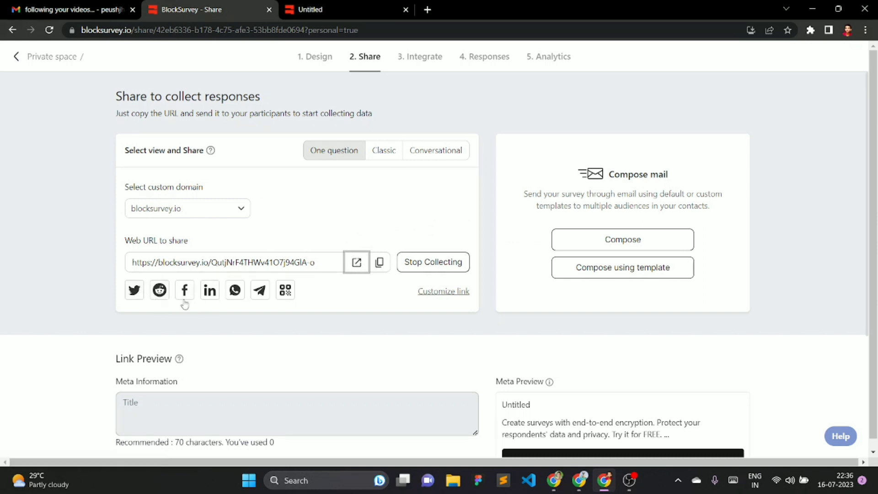
- Open and dismiss the link customization options, then bring the other browser window forward
{"action": "left_click", "coordinate": [440, 294]}
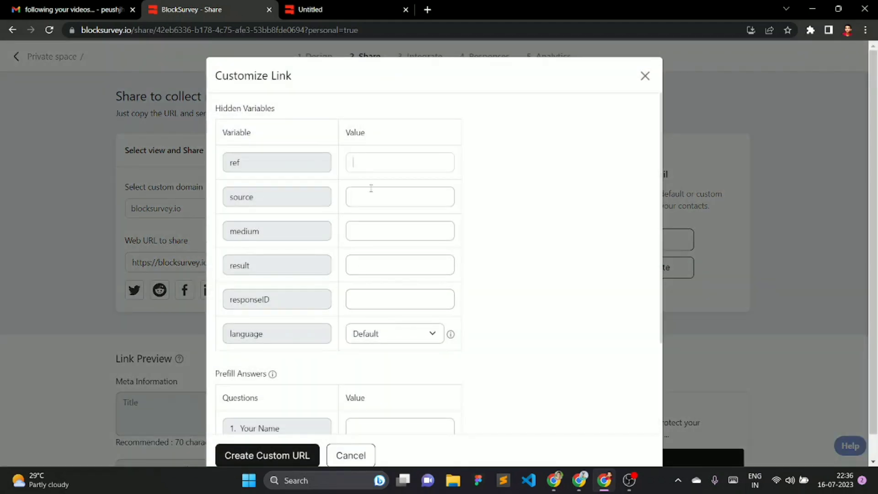
{"action": "left_click", "coordinate": [645, 76]}
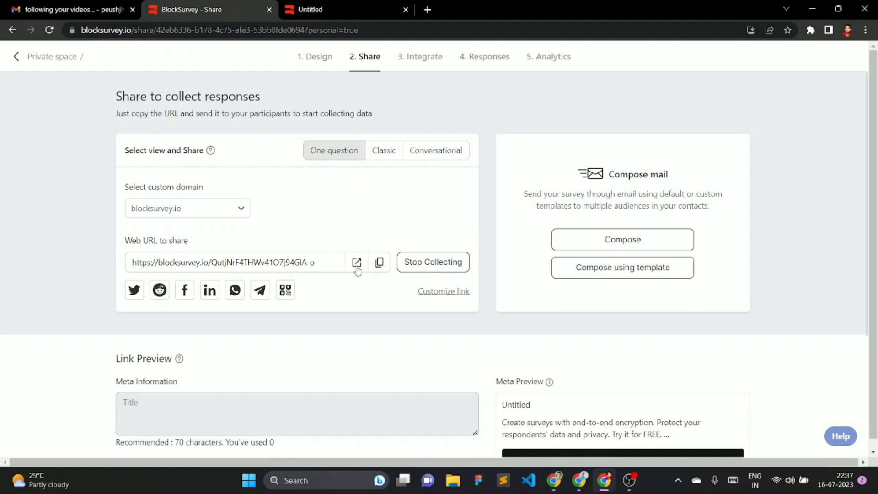
{"action": "left_click", "coordinate": [579, 480]}
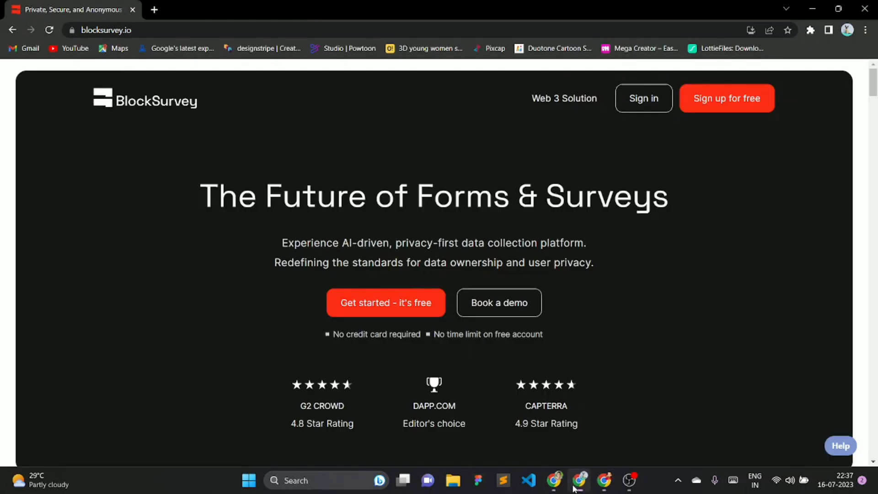
- Load the copied survey link in a new tab and start the form
{"action": "left_click", "coordinate": [162, 10]}
{"action": "type", "text": "https://blocksurvey.io/QutjNrF4THWv4107j94GlA-o"}
{"action": "key", "text": "Return"}
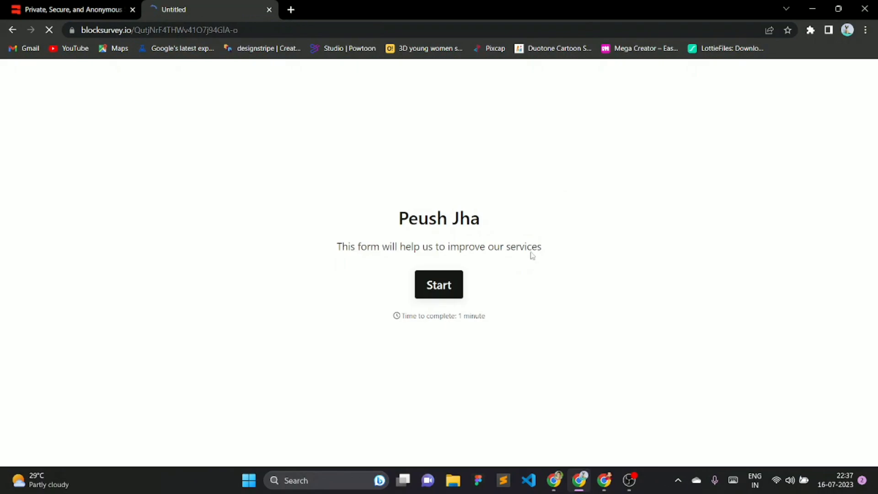
{"action": "left_click", "coordinate": [441, 286]}
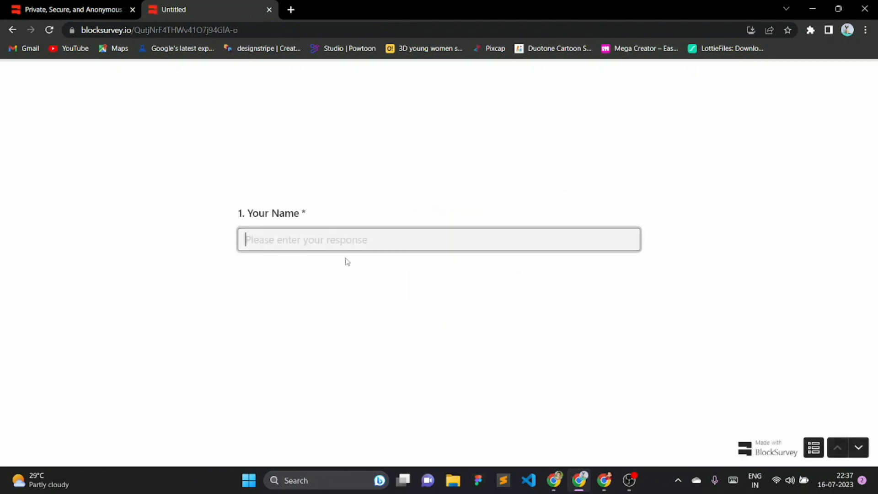
- Switch the shared survey to the Classic view
{"action": "left_click", "coordinate": [604, 481]}
{"action": "left_click", "coordinate": [383, 155]}
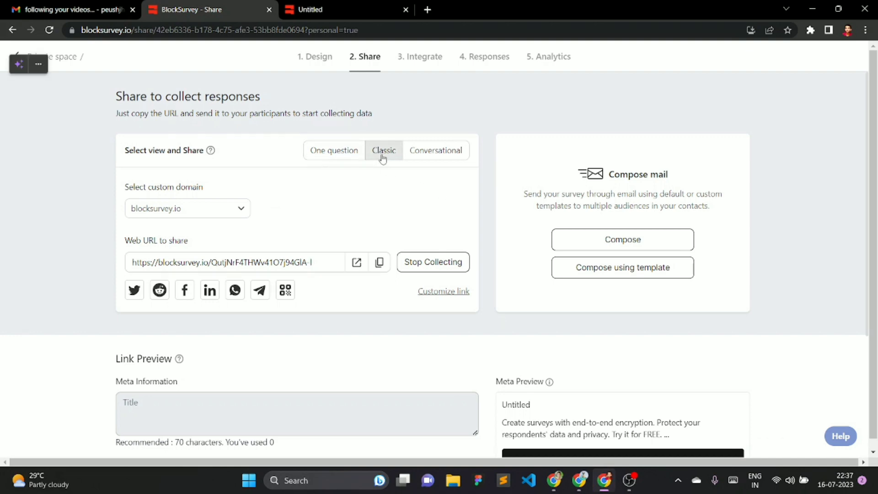
{"action": "scroll", "coordinate": [388, 238], "scroll_direction": "down", "scroll_amount": 4}
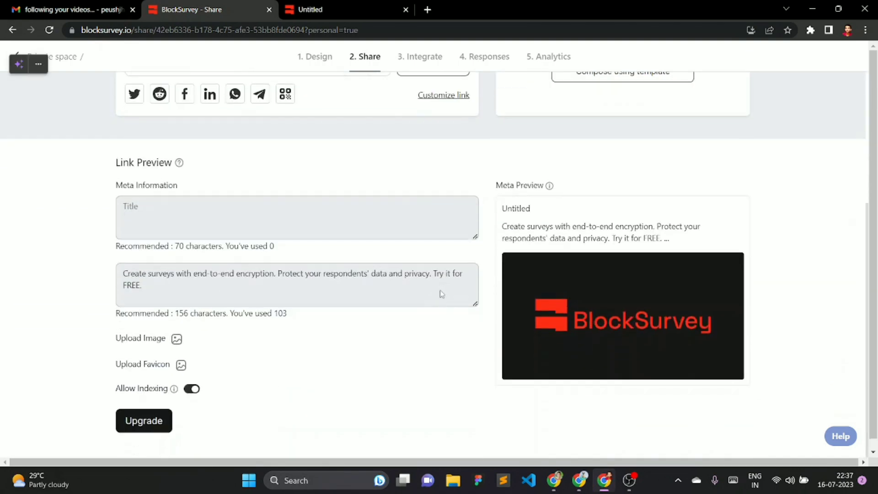
{"action": "scroll", "coordinate": [369, 294], "scroll_direction": "up", "scroll_amount": 4}
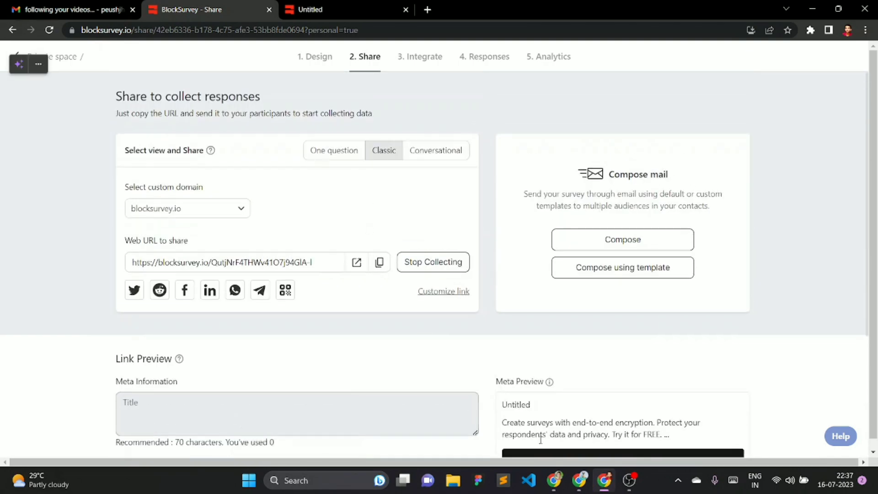
- Reload the live form, start it again, and return to the Share page
{"action": "left_click", "coordinate": [579, 481]}
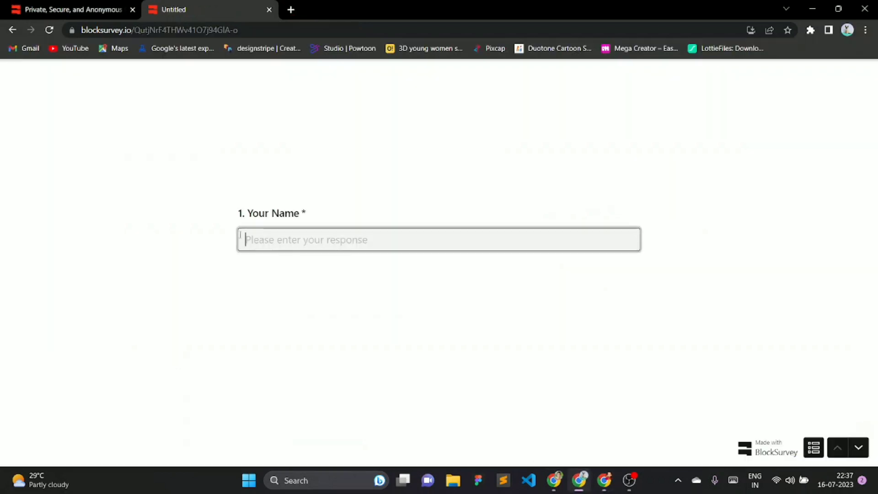
{"action": "left_click", "coordinate": [48, 30]}
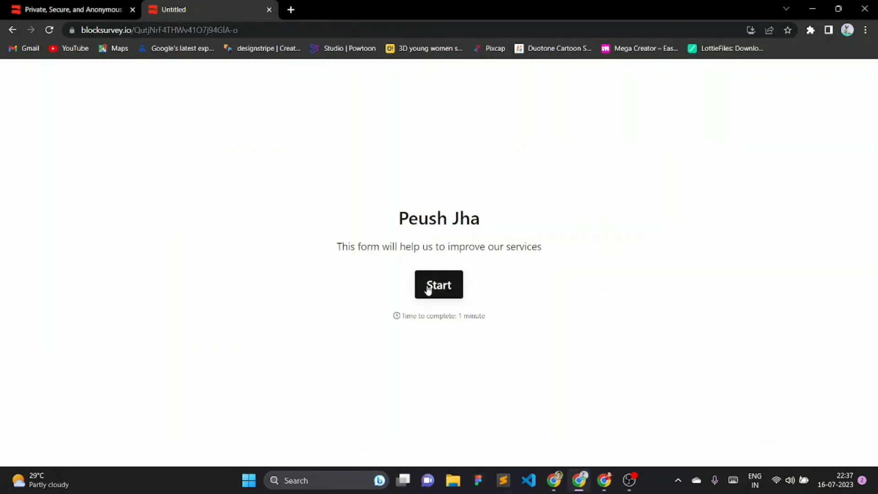
{"action": "left_click", "coordinate": [428, 289]}
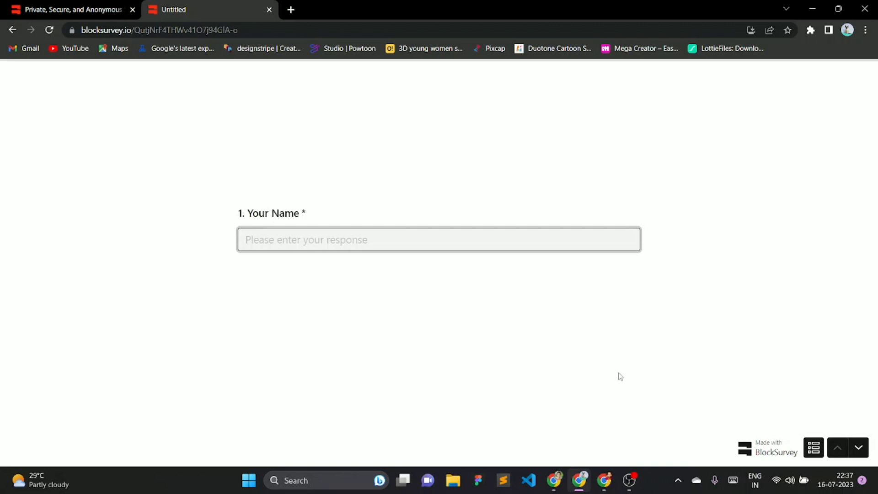
{"action": "left_click", "coordinate": [604, 481]}
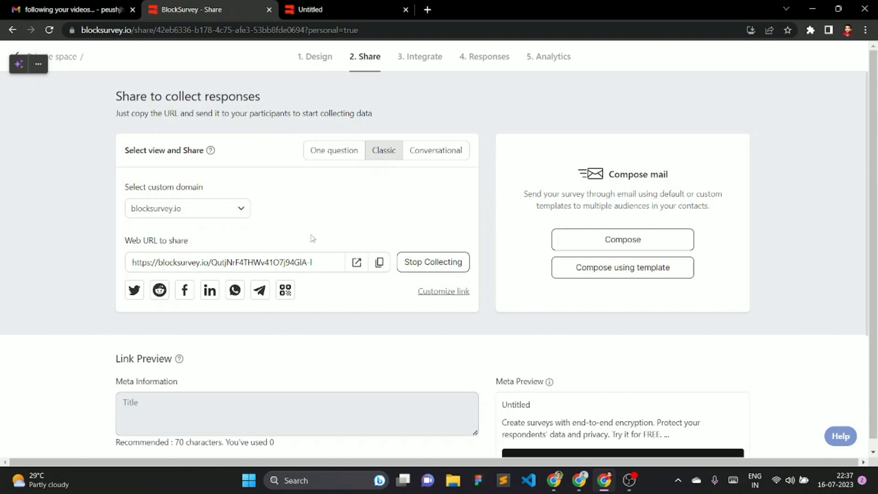
{"action": "scroll", "coordinate": [447, 257], "scroll_direction": "down", "scroll_amount": 5}
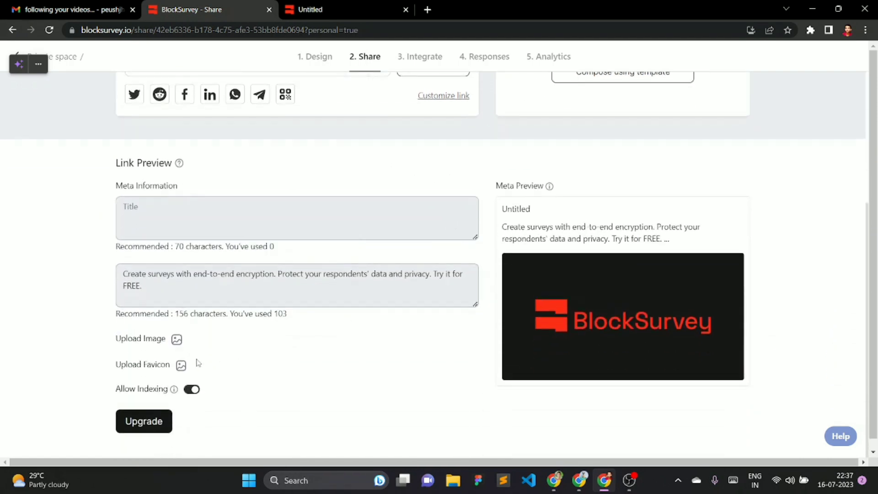
- Glance at the upgrade plans, then reopen the latest survey from My Items for editing
{"action": "left_click", "coordinate": [137, 419]}
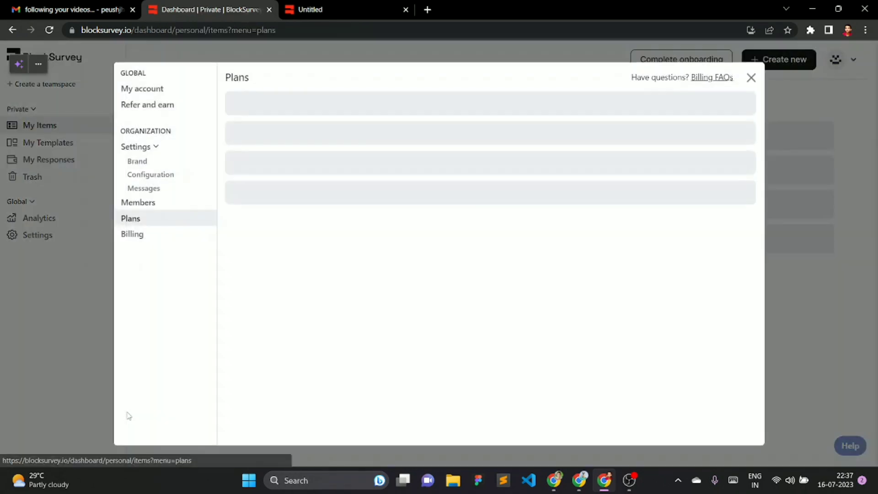
{"action": "left_click", "coordinate": [752, 78]}
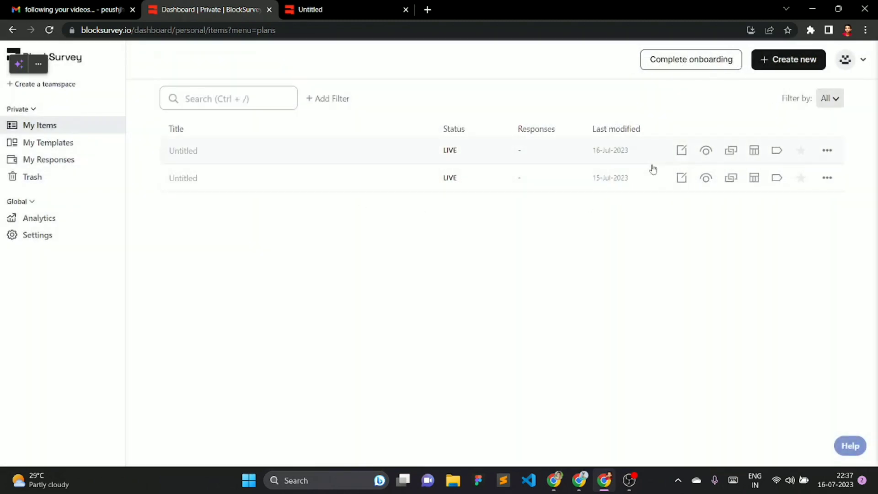
{"action": "left_click", "coordinate": [681, 154]}
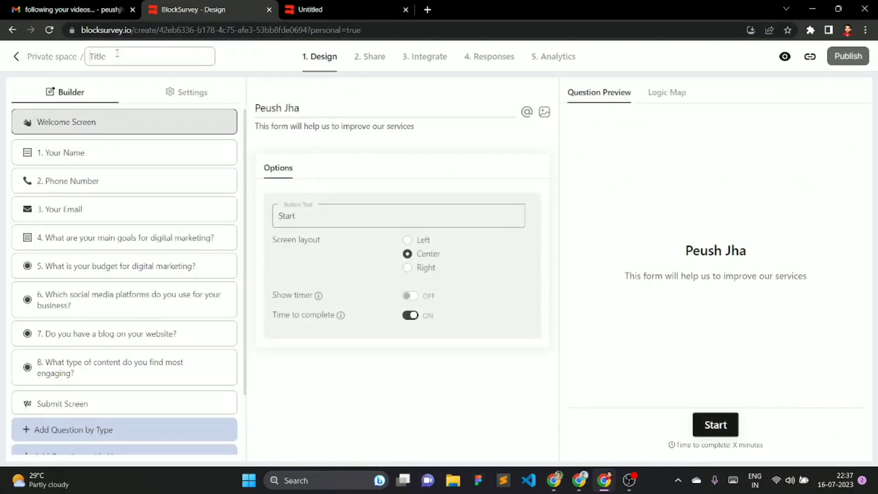
- Title the survey 'Market Servey', republish it, and go to its Share page
{"action": "key", "text": "Caps_Lock"}
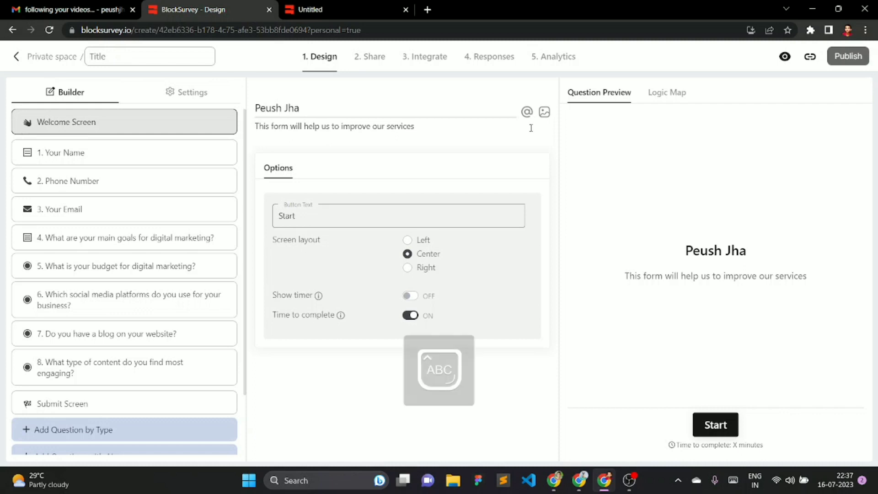
{"action": "type", "text": "M"}
{"action": "key", "text": "Caps_Lock"}
{"action": "type", "text": "arke"}
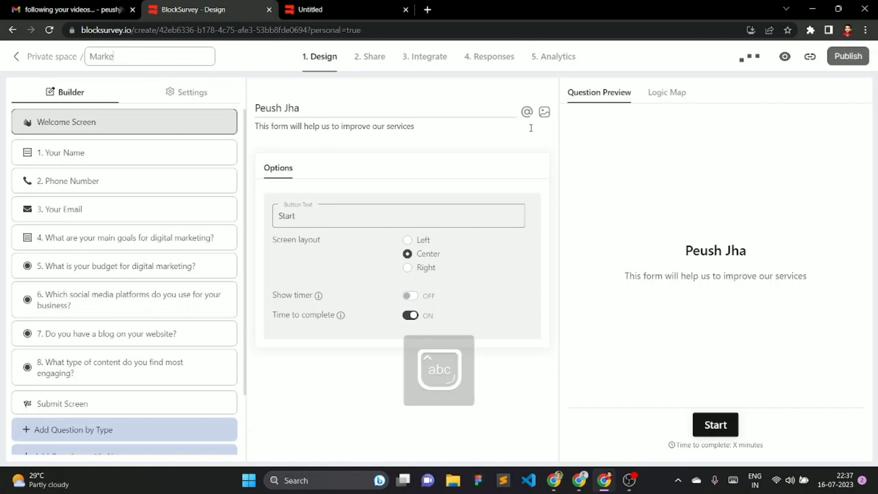
{"action": "type", "text": "t Ser"}
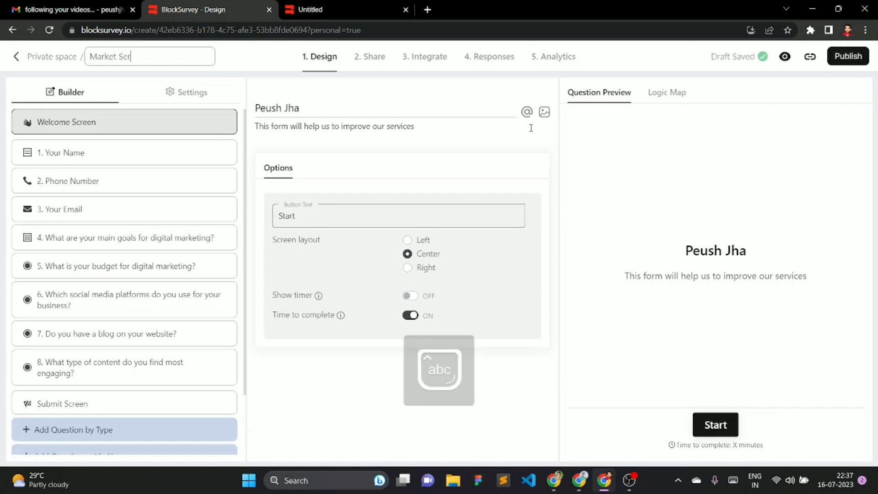
{"action": "type", "text": "vey"}
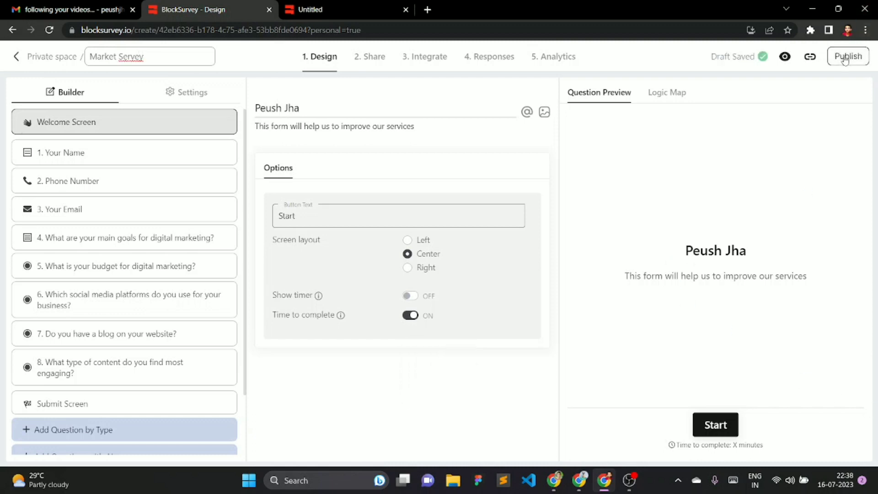
{"action": "left_click", "coordinate": [810, 57]}
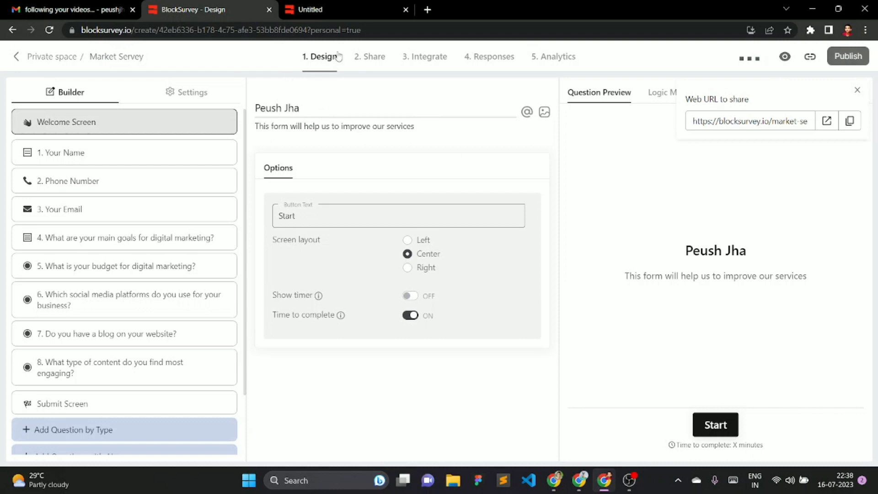
{"action": "left_click", "coordinate": [368, 60]}
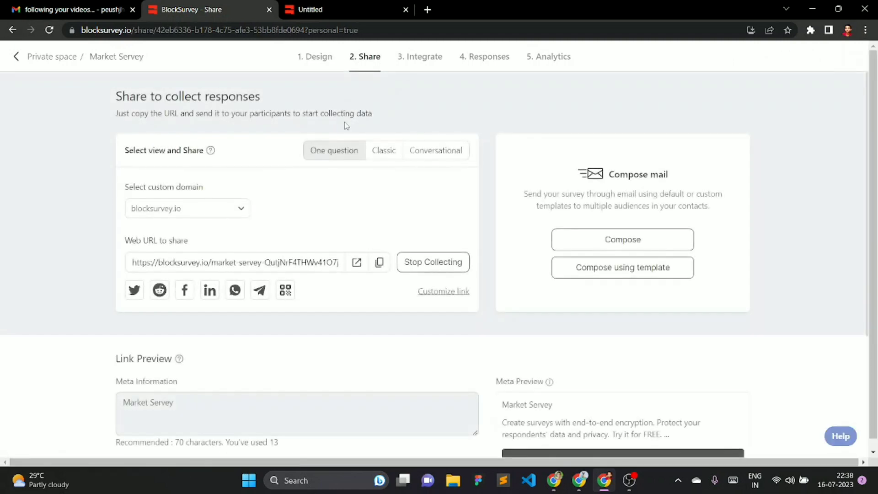
- Set the shared survey layout to Classic after briefly trying Conversational
{"action": "left_click", "coordinate": [394, 151]}
{"action": "scroll", "coordinate": [462, 202], "scroll_direction": "down", "scroll_amount": 4}
{"action": "scroll", "coordinate": [516, 207], "scroll_direction": "up", "scroll_amount": 4}
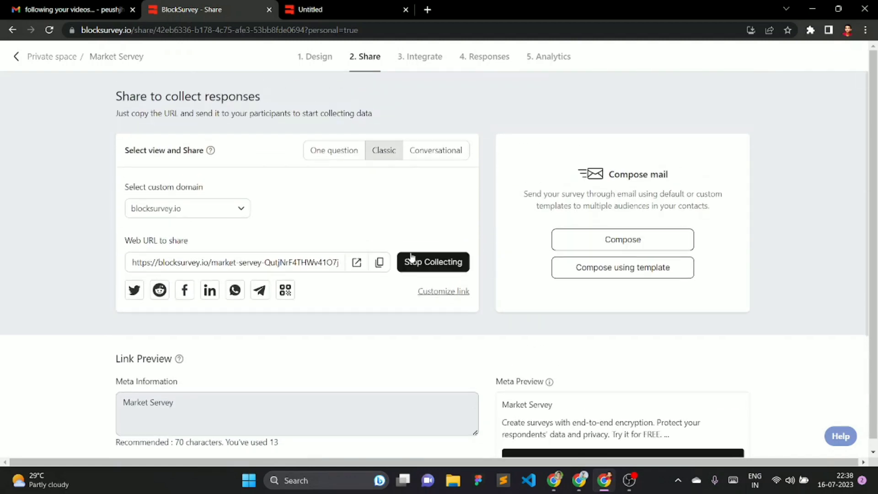
{"action": "left_click", "coordinate": [443, 157]}
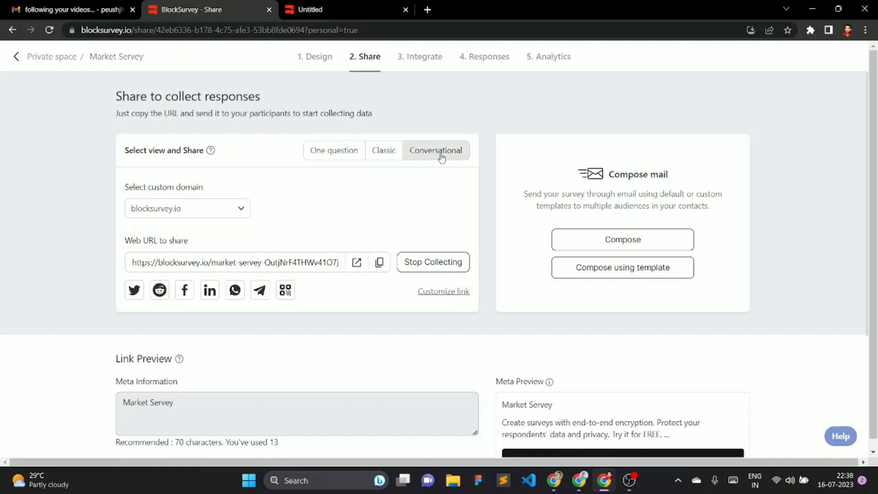
{"action": "left_click", "coordinate": [384, 152]}
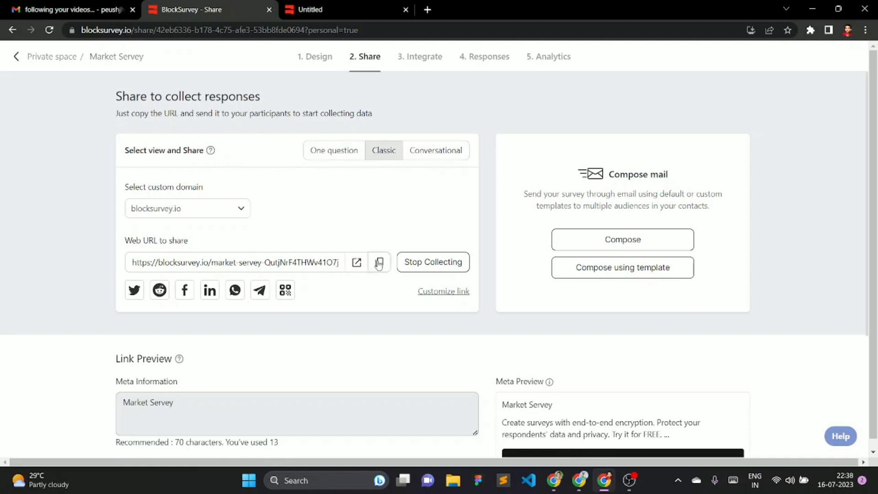
- Open the copied survey link in a new tab, start the form, then return to sharing settings
{"action": "key", "text": "alt+Tab"}
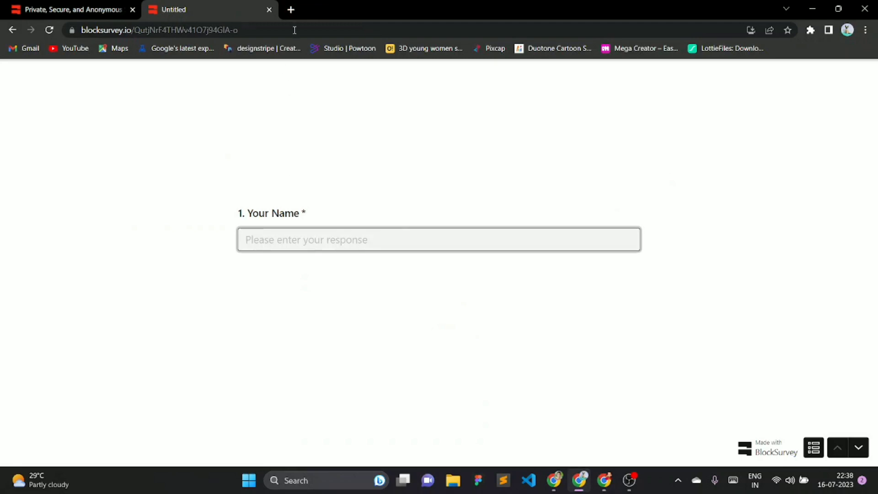
{"action": "left_click", "coordinate": [291, 10]}
{"action": "type", "text": "https://blocksurvey.io/market-servey-QutjNrF4THWv41O7j94GlA-o"}
{"action": "key", "text": "Return"}
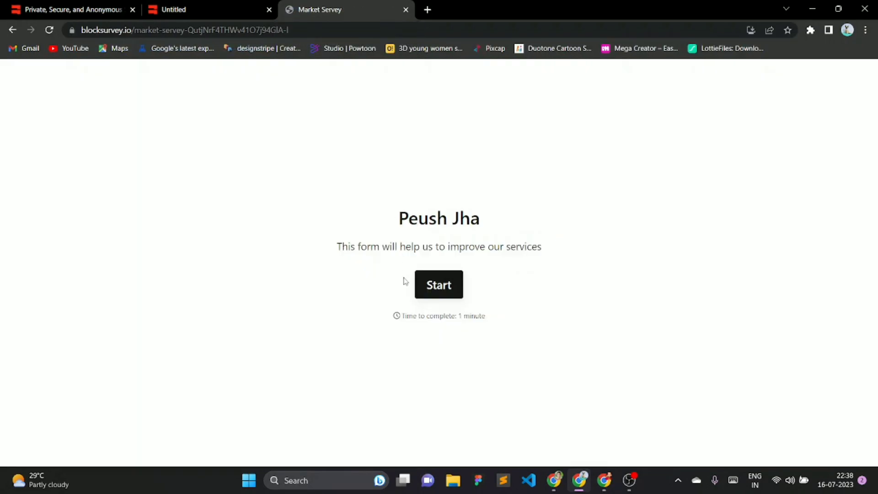
{"action": "left_click", "coordinate": [429, 288]}
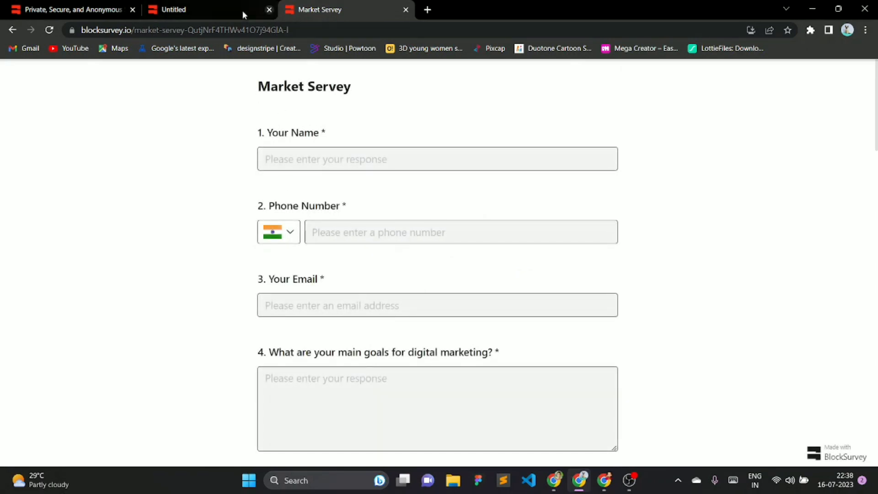
{"action": "mouse_move", "coordinate": [581, 478]}
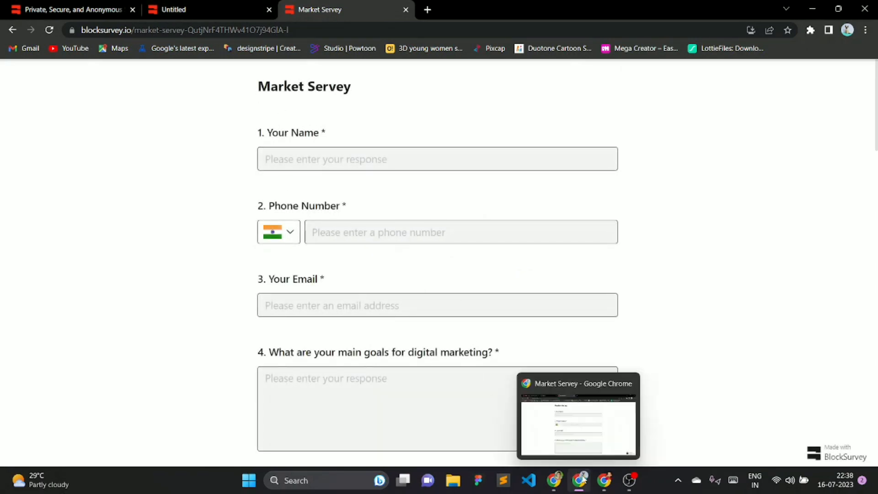
{"action": "left_click", "coordinate": [604, 480]}
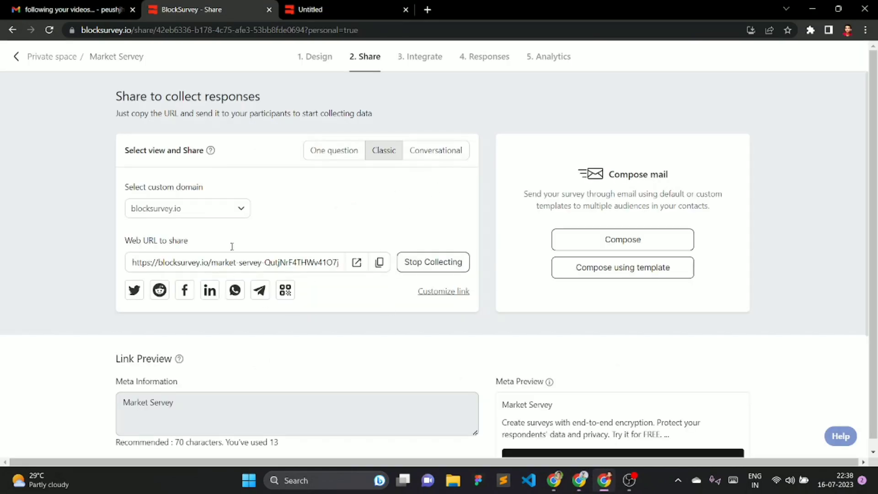
{"action": "scroll", "coordinate": [426, 207], "scroll_direction": "down", "scroll_amount": 5}
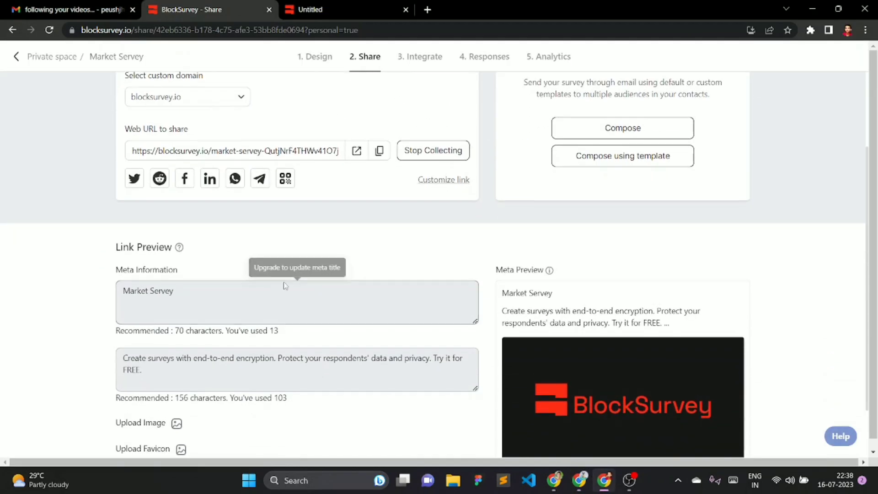
{"action": "scroll", "coordinate": [297, 206], "scroll_direction": "up", "scroll_amount": 4}
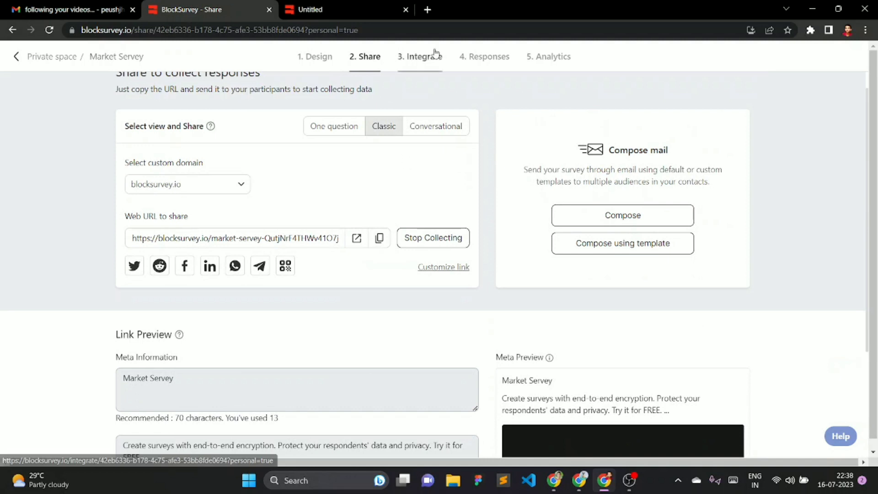
- Browse the Integrate page's embed and iframe codes, then view the Responses page
{"action": "left_click", "coordinate": [402, 63]}
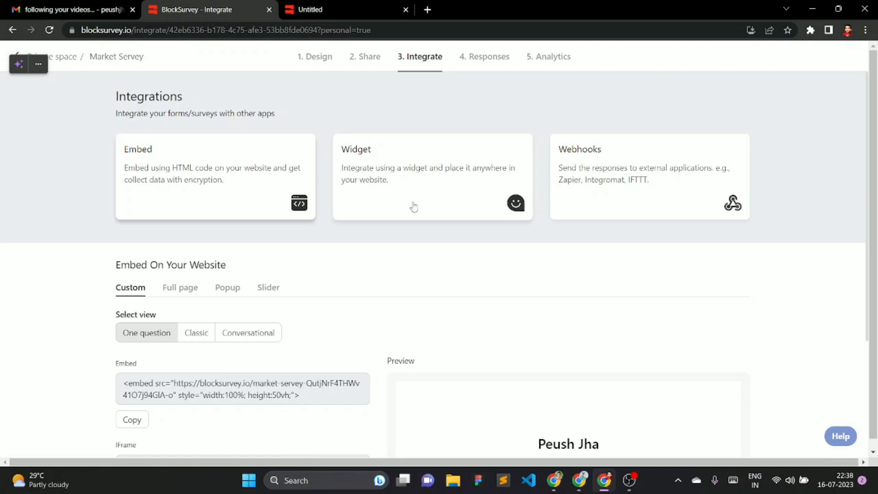
{"action": "scroll", "coordinate": [168, 297], "scroll_direction": "down", "scroll_amount": 3}
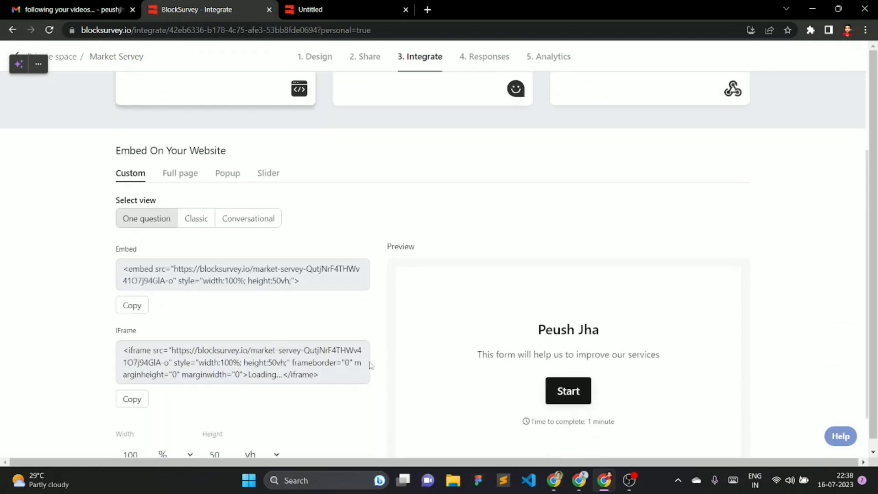
{"action": "scroll", "coordinate": [245, 357], "scroll_direction": "down", "scroll_amount": 2}
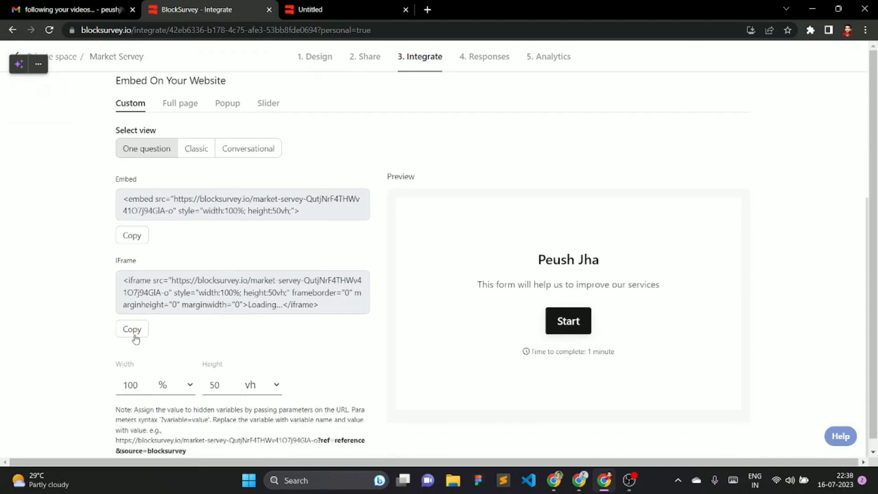
{"action": "scroll", "coordinate": [133, 337], "scroll_direction": "up", "scroll_amount": 5}
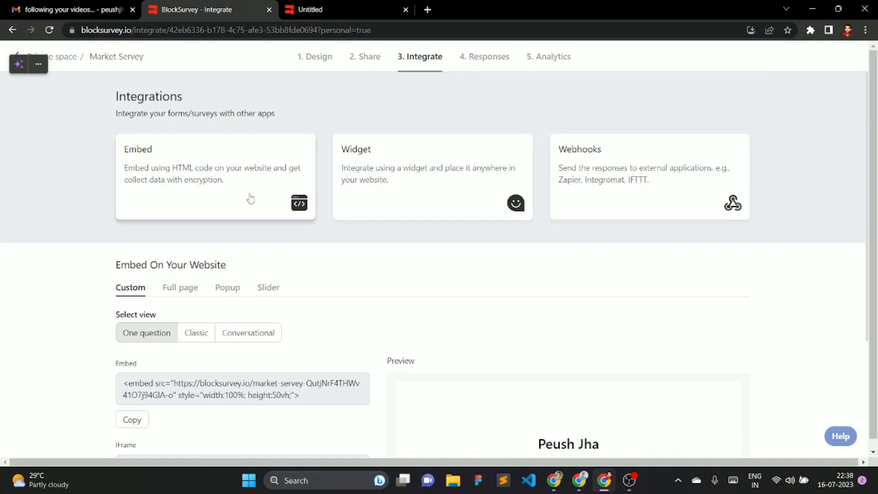
{"action": "left_click", "coordinate": [487, 64]}
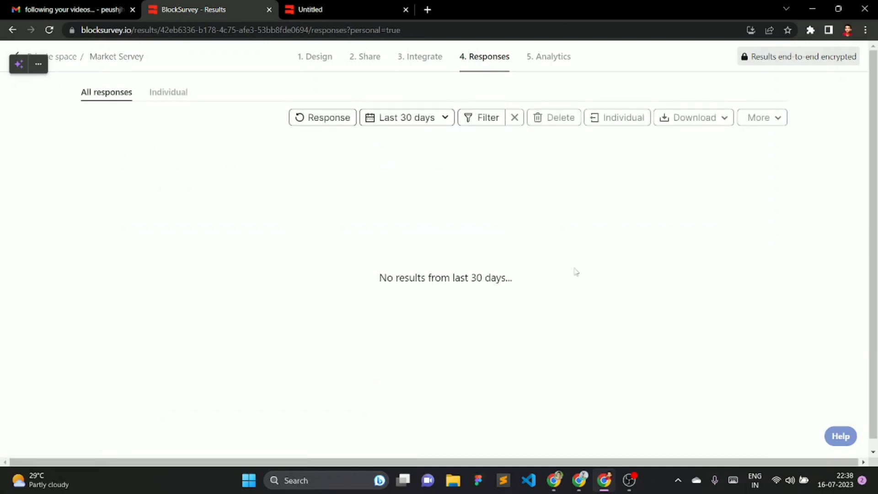
- Check the Analytics and Compare reports, then return to the Private space survey list
{"action": "left_click", "coordinate": [545, 62]}
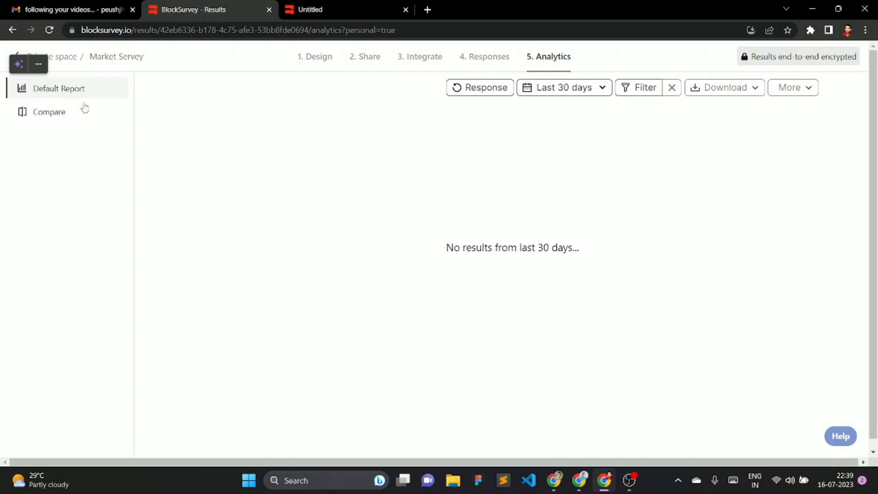
{"action": "left_click", "coordinate": [78, 116]}
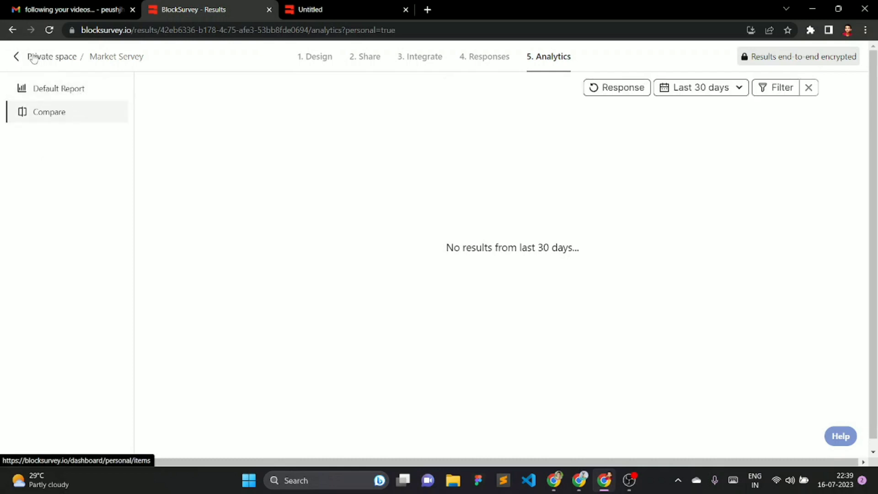
{"action": "left_click", "coordinate": [30, 57]}
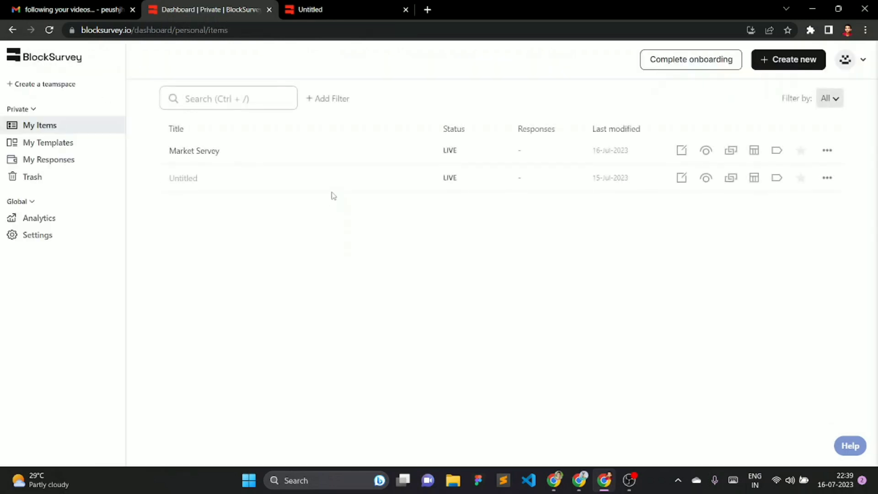